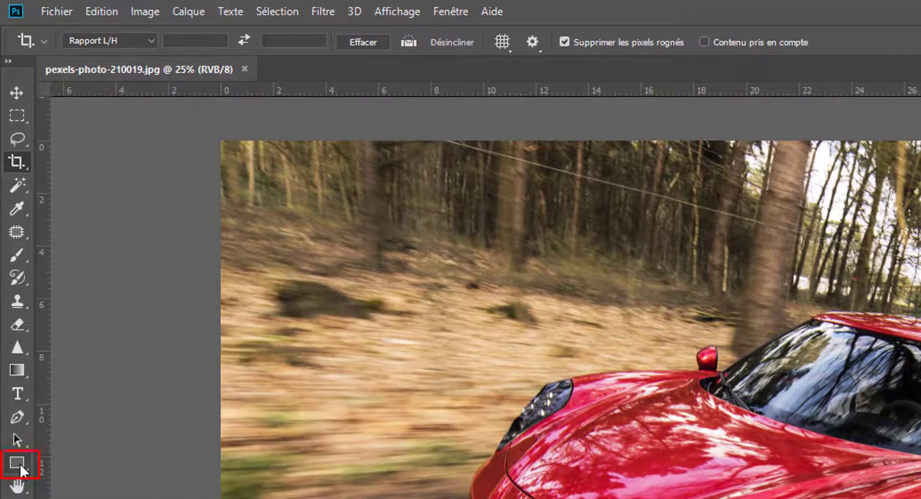
Set the Rectangle tool's fill to light blue #31a4ee and draw a rectangle over the upper-left trees.
{"action": "left_click", "coordinate": [17, 463]}
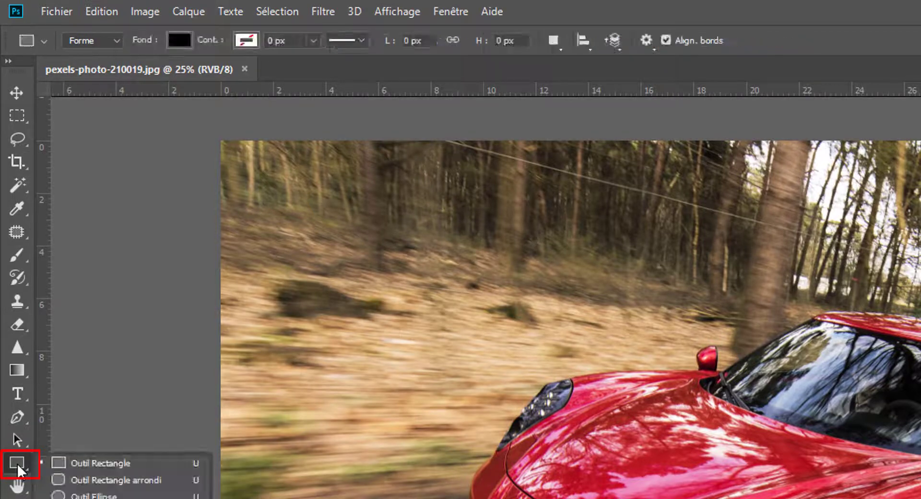
{"action": "left_click", "coordinate": [107, 464]}
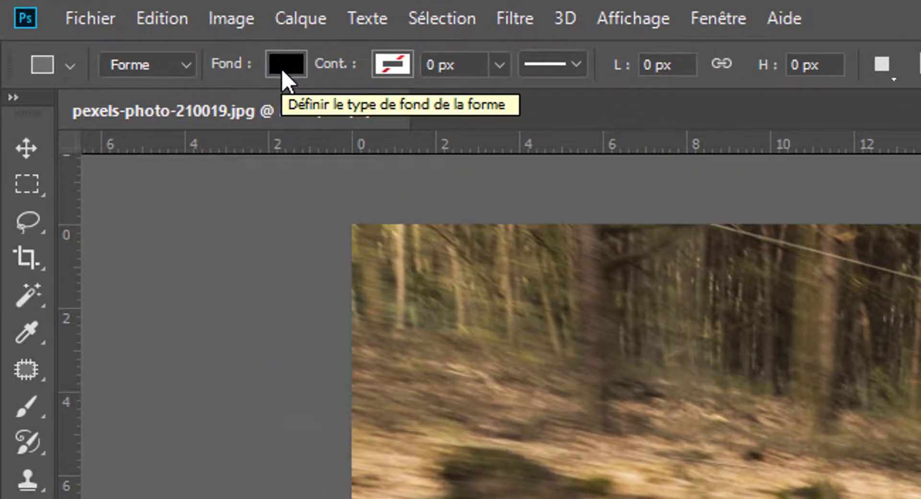
{"action": "left_click", "coordinate": [281, 69]}
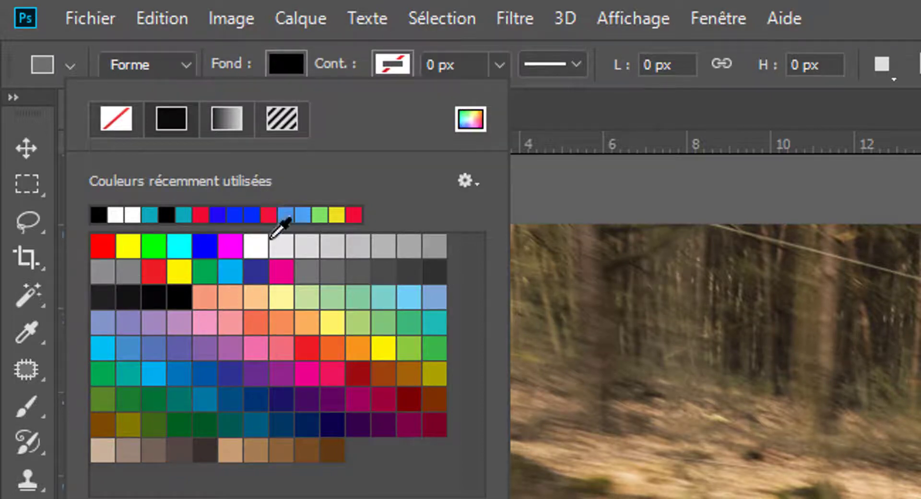
{"action": "left_click", "coordinate": [181, 374]}
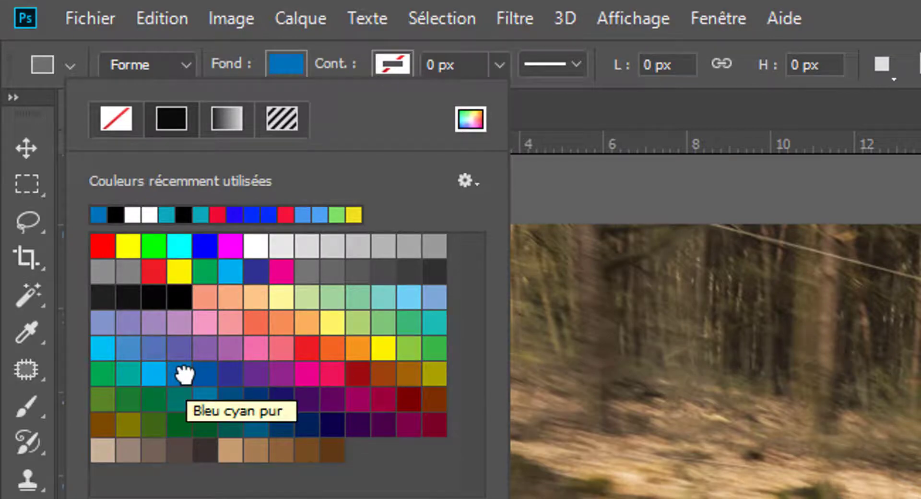
{"action": "left_click", "coordinate": [471, 127]}
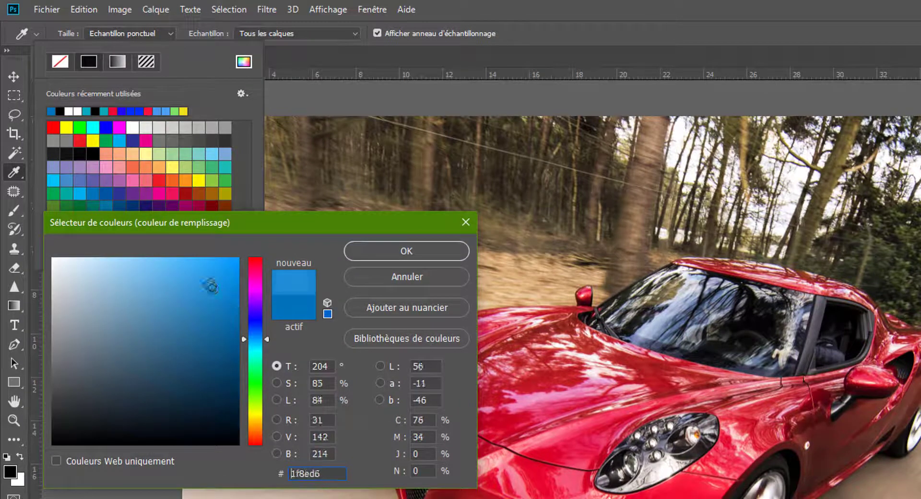
{"action": "mouse_move", "coordinate": [210, 286]}
{"action": "left_mouse_down"}
{"action": "mouse_move", "coordinate": [216, 269]}
{"action": "mouse_move", "coordinate": [201, 270]}
{"action": "left_mouse_up"}
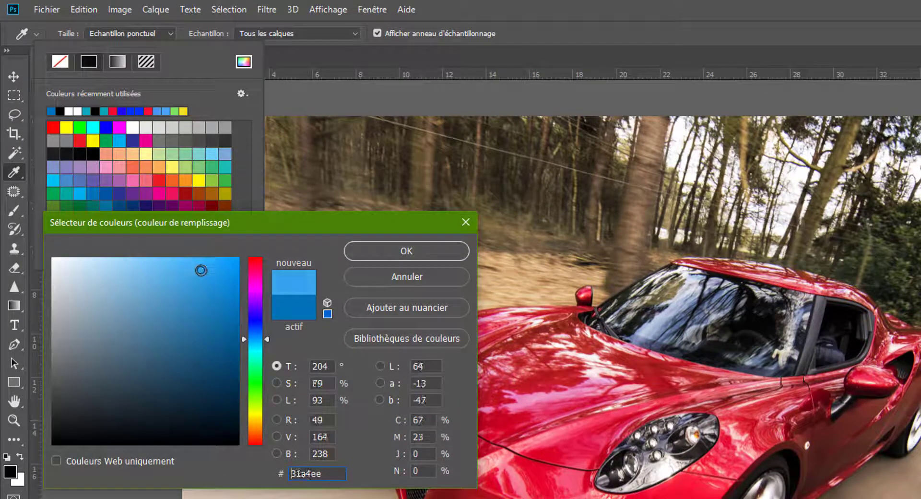
{"action": "left_click", "coordinate": [395, 247]}
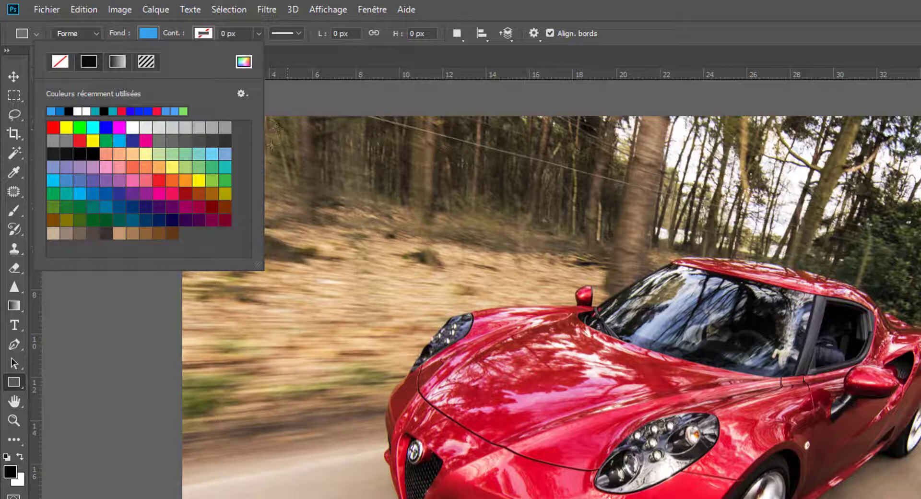
{"action": "mouse_move", "coordinate": [403, 153]}
{"action": "left_mouse_down"}
{"action": "mouse_move", "coordinate": [286, 212]}
{"action": "mouse_move", "coordinate": [214, 224]}
{"action": "left_mouse_up"}
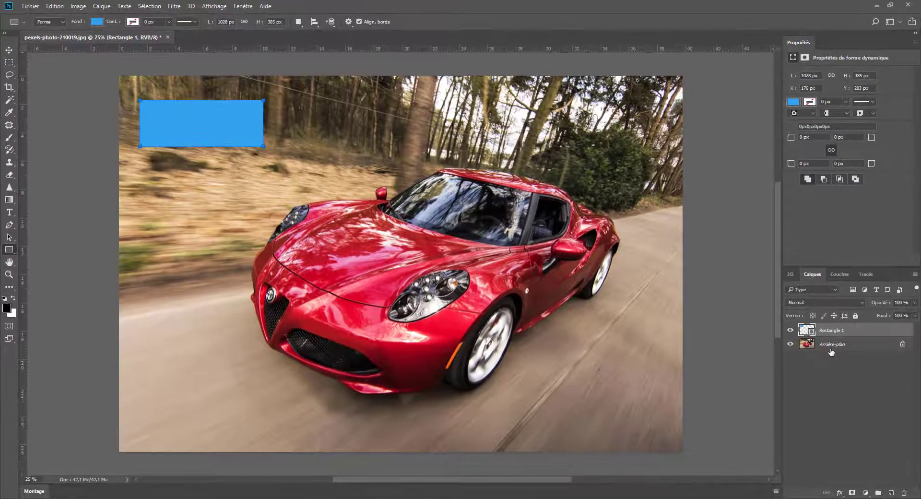
Make the Arrière-plan photo layer active and switch to the Lasso tool.
{"action": "left_click", "coordinate": [830, 345]}
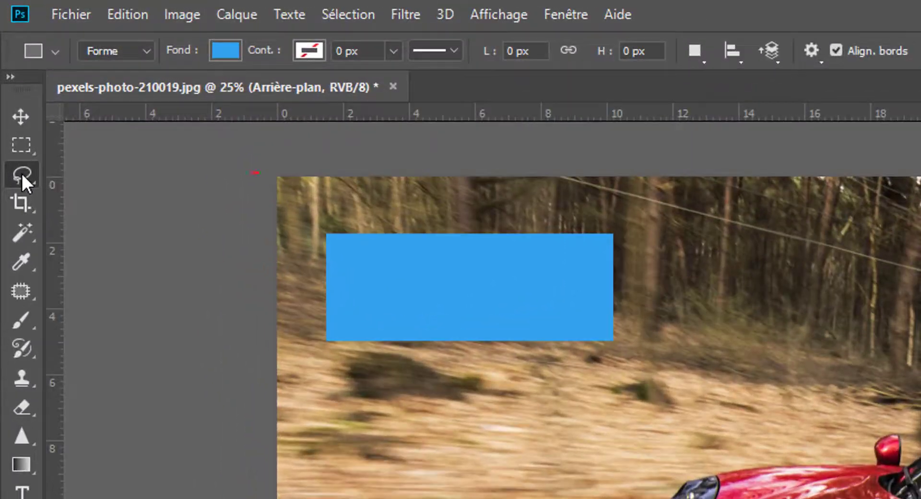
{"action": "left_click", "coordinate": [22, 175]}
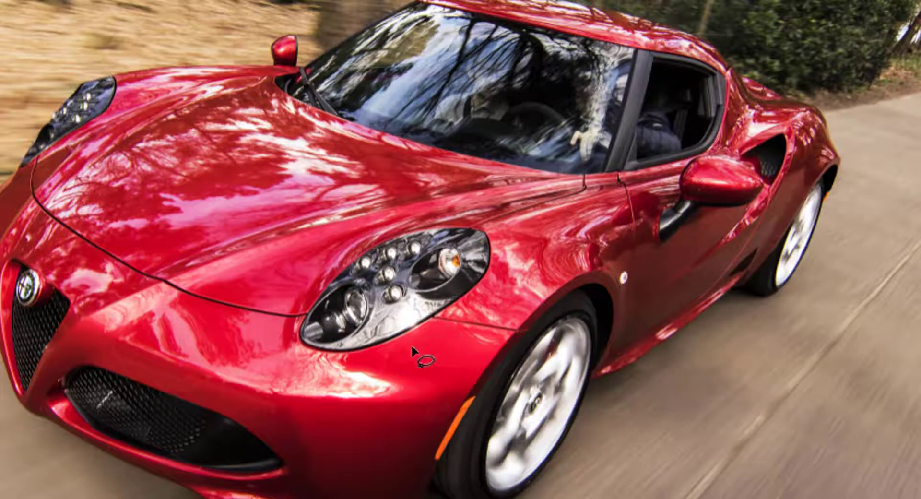
Lasso a patch of red car body below the headlight and copy it to Calque 1 with Calque par Copier.
{"action": "mouse_move", "coordinate": [430, 329]}
{"action": "left_mouse_down"}
{"action": "mouse_move", "coordinate": [392, 373]}
{"action": "mouse_move", "coordinate": [459, 355]}
{"action": "mouse_move", "coordinate": [432, 333]}
{"action": "left_mouse_up"}
{"action": "right_click", "coordinate": [430, 359]}
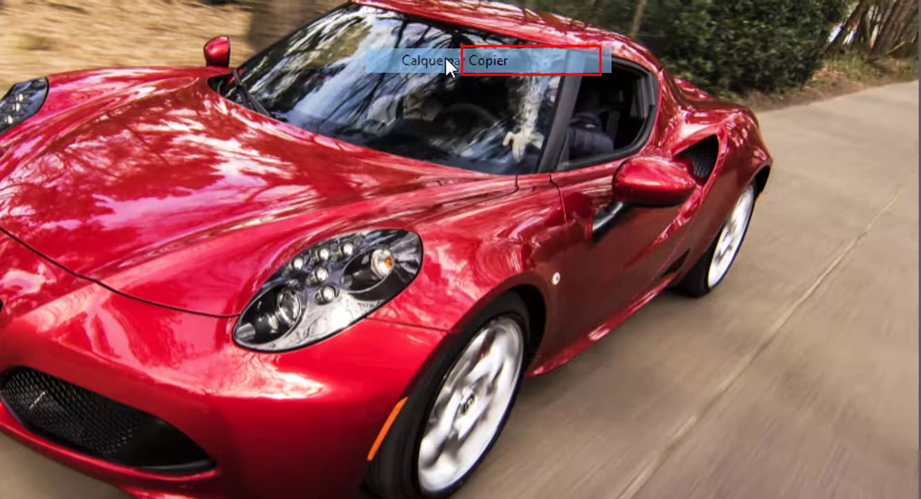
{"action": "left_click", "coordinate": [446, 60]}
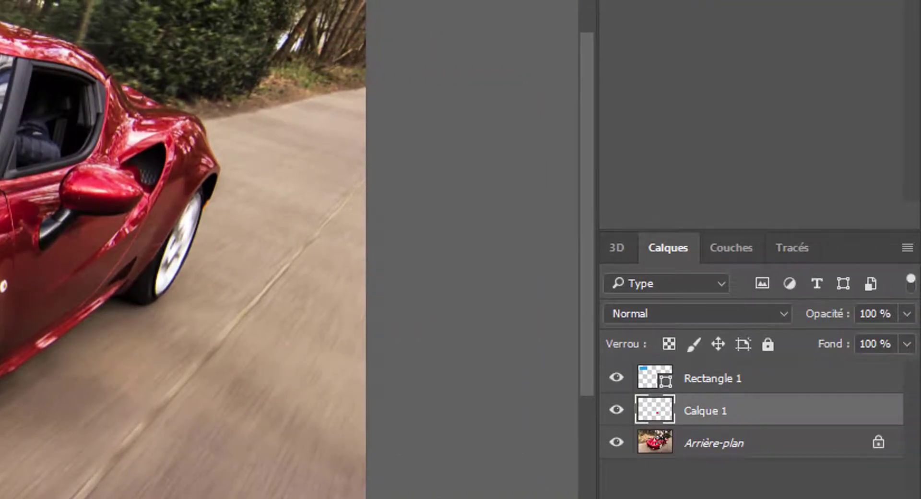
Hide the rectangle and background layers to inspect the copied patch, then show them again.
{"action": "left_click", "coordinate": [617, 378]}
{"action": "left_click", "coordinate": [617, 442]}
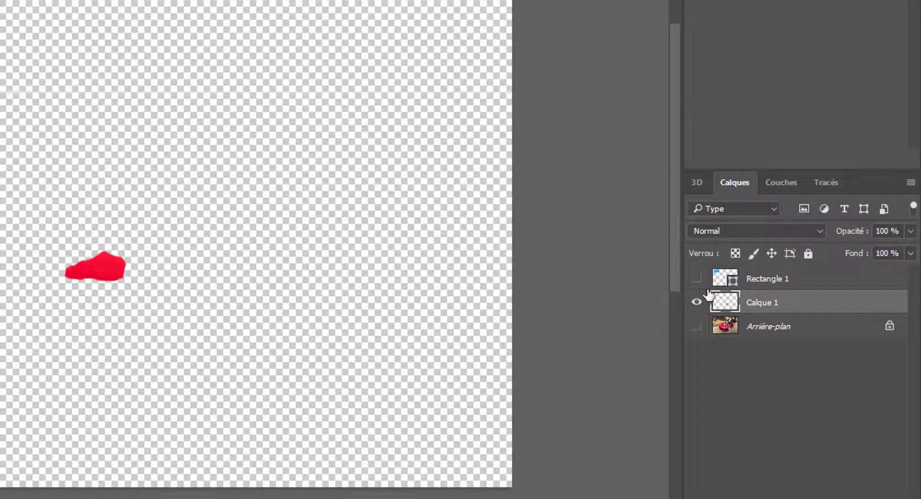
{"action": "left_click", "coordinate": [696, 278]}
{"action": "left_click", "coordinate": [696, 326]}
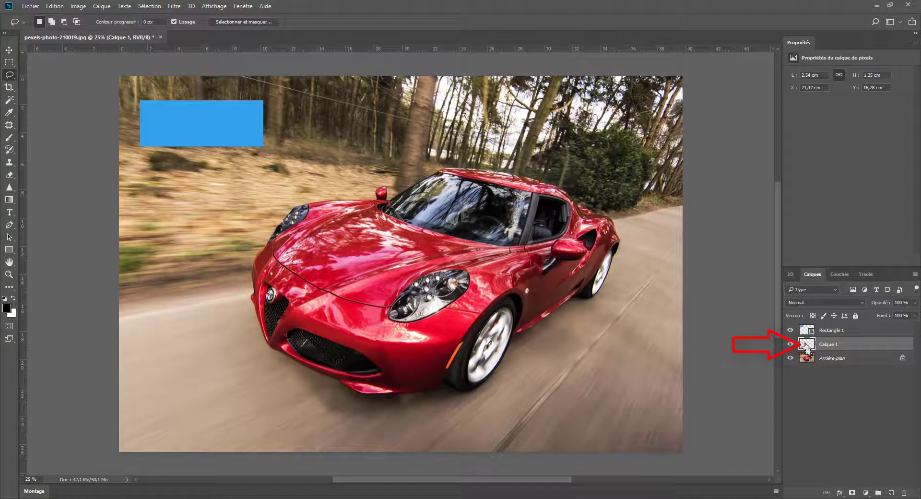
Select the Calque 1 patch pixels, apply Filtre > Flou > Moyenne, and deselect with Ctrl+D.
{"action": "left_click", "coordinate": [807, 350], "text": "ctrl"}
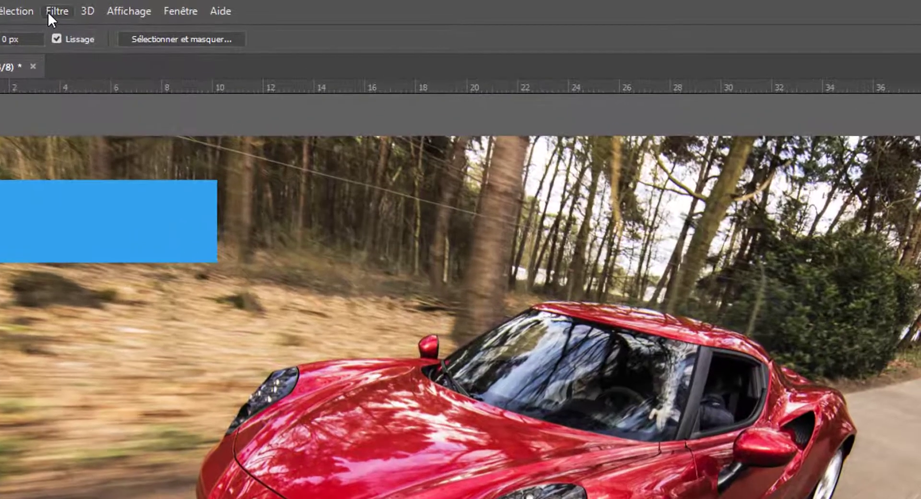
{"action": "left_click", "coordinate": [48, 12]}
{"action": "mouse_move", "coordinate": [68, 298]}
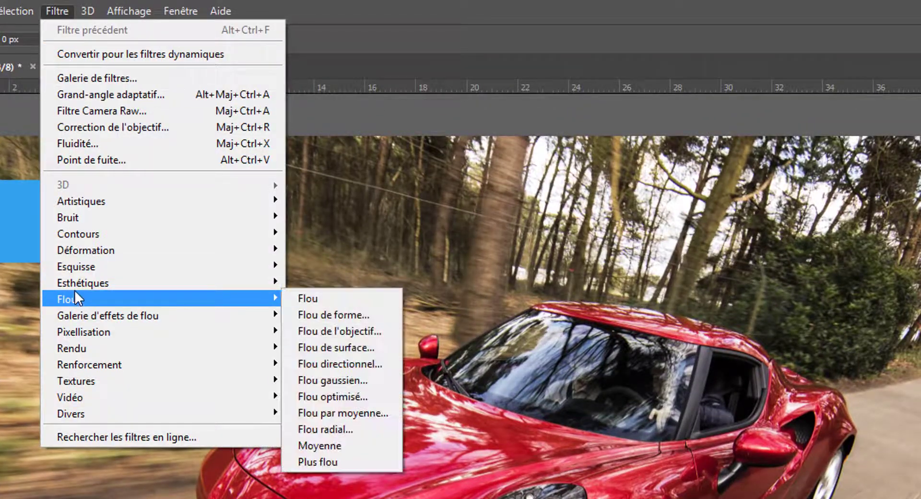
{"action": "left_click", "coordinate": [321, 446]}
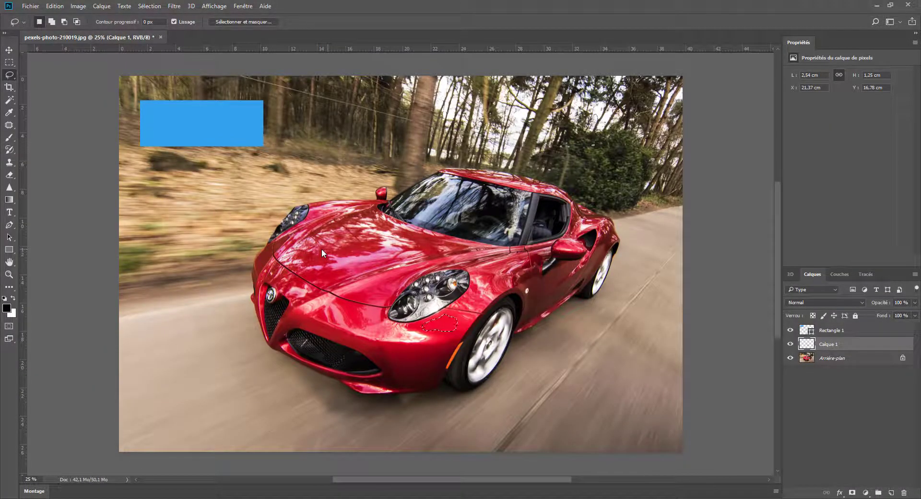
{"action": "key", "text": "ctrl+d"}
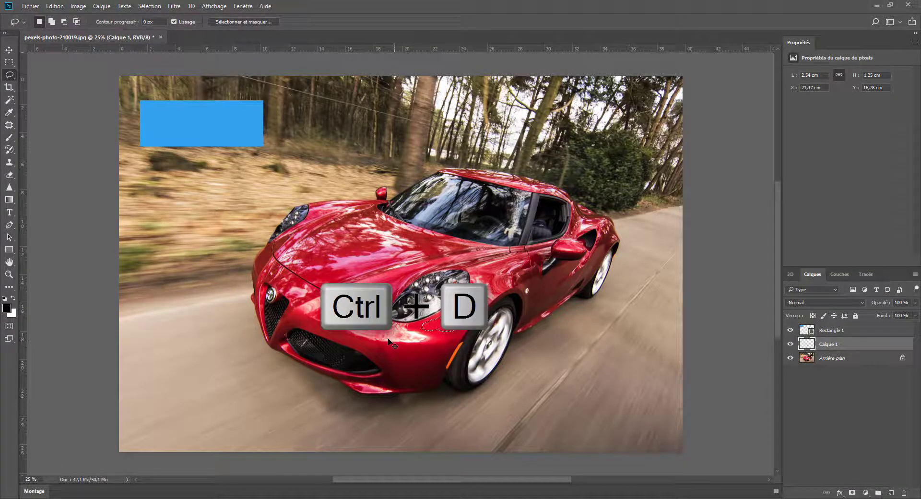
{"action": "key", "text": "ctrl+d"}
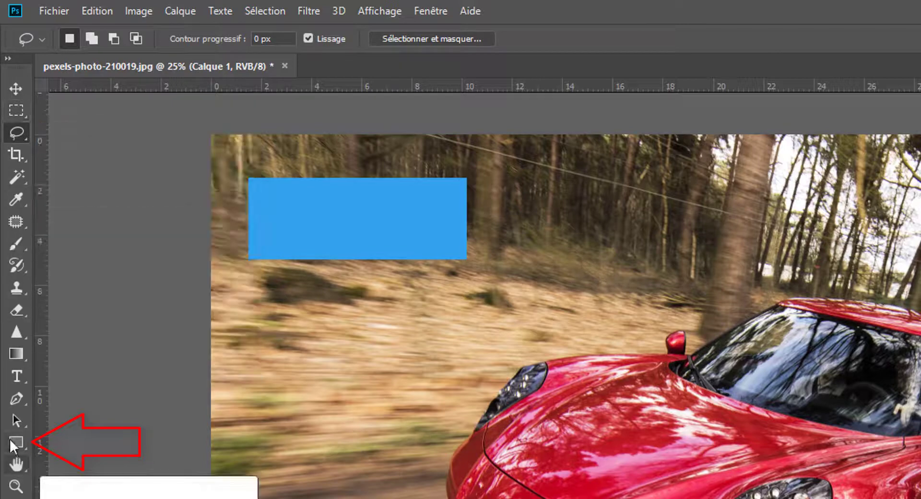
Draw Rectangle 2 below the blue one, filled with red f00b32 sampled from the car.
{"action": "left_click", "coordinate": [11, 443]}
{"action": "left_click", "coordinate": [82, 441]}
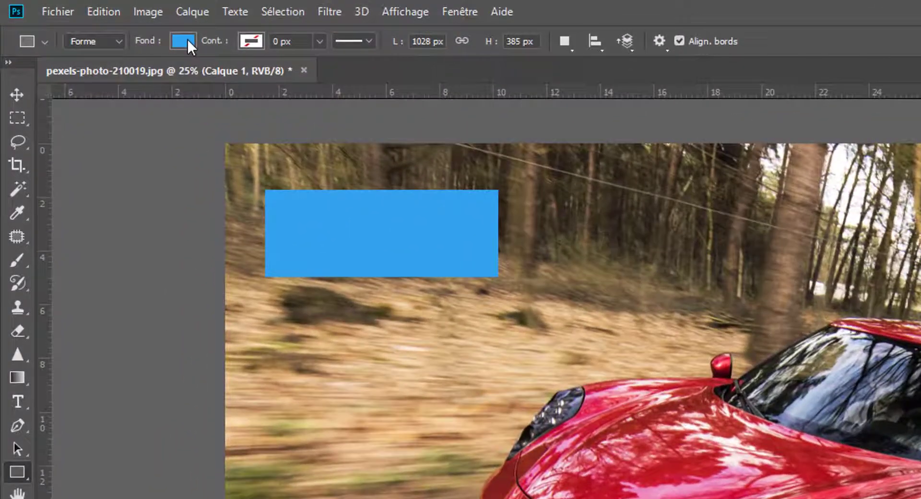
{"action": "left_click", "coordinate": [102, 22]}
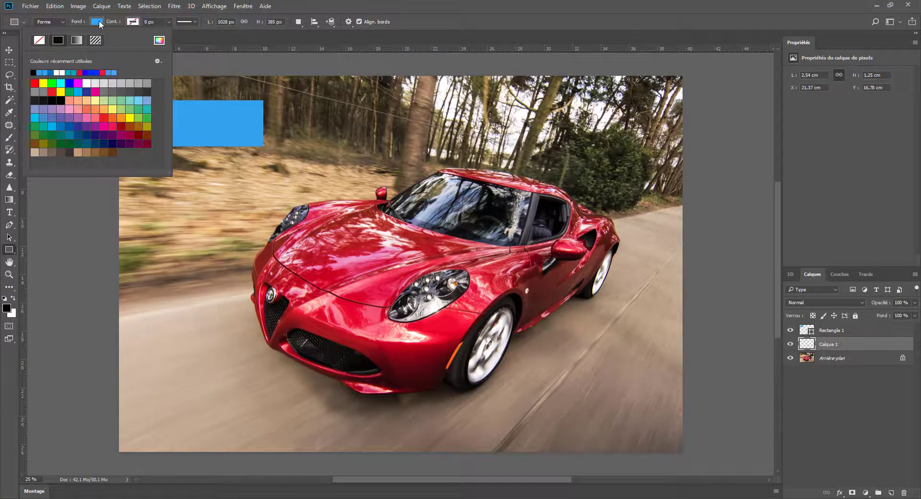
{"action": "left_click", "coordinate": [158, 40]}
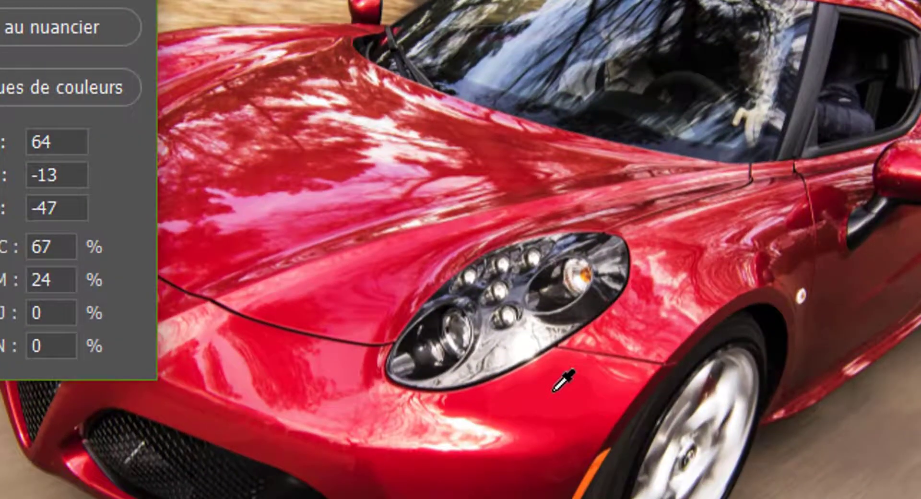
{"action": "left_click", "coordinate": [554, 390]}
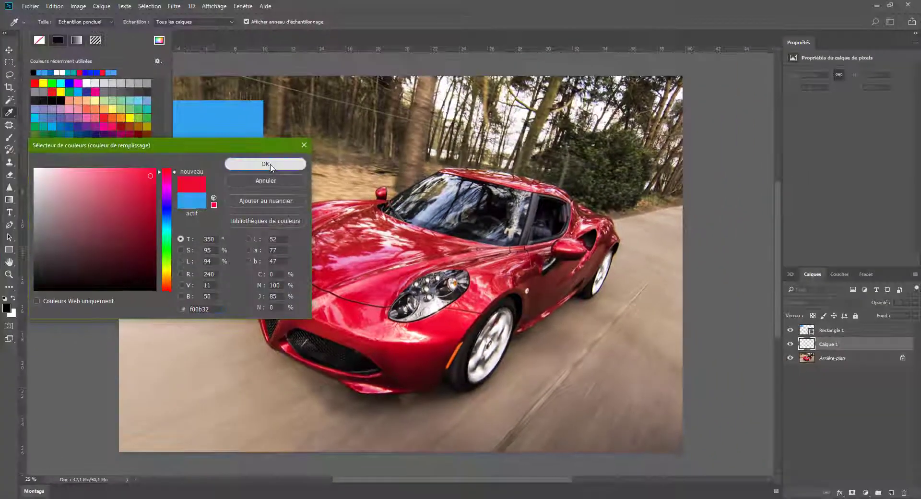
{"action": "left_click", "coordinate": [265, 164]}
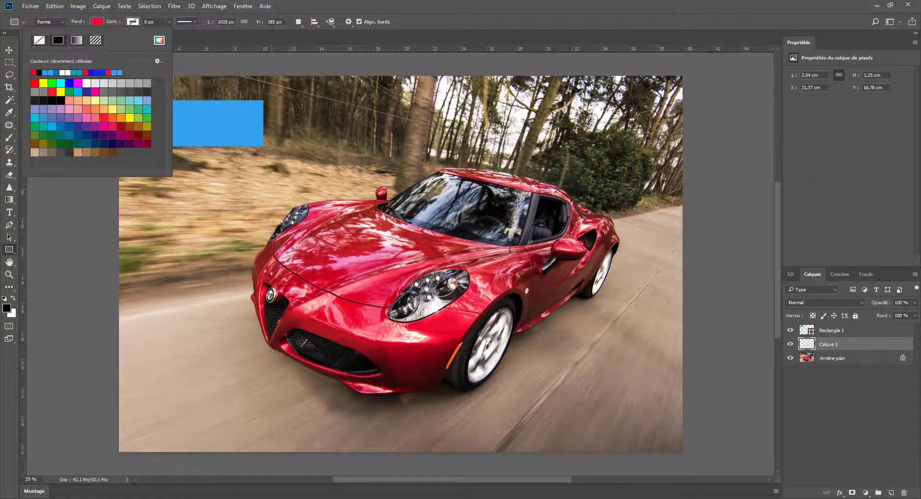
{"action": "left_click_drag", "start_coordinate": [262, 149], "coordinate": [140, 182]}
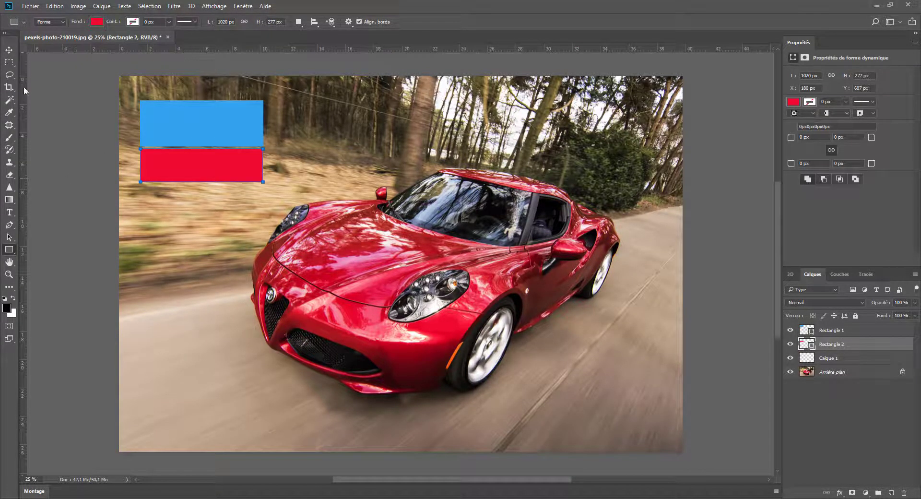
Drag the Calque 1 layer to the trash, then select the blue Rectangle 1 layer.
{"action": "key", "text": "v"}
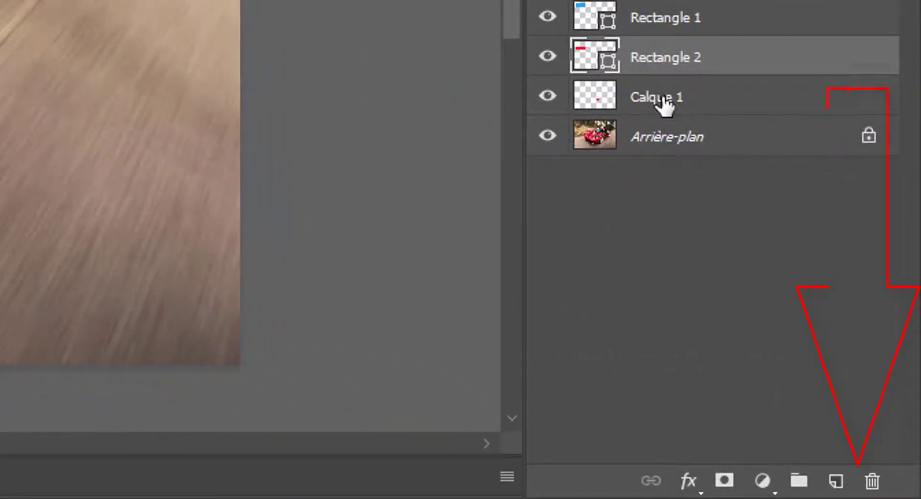
{"action": "left_click", "coordinate": [665, 104]}
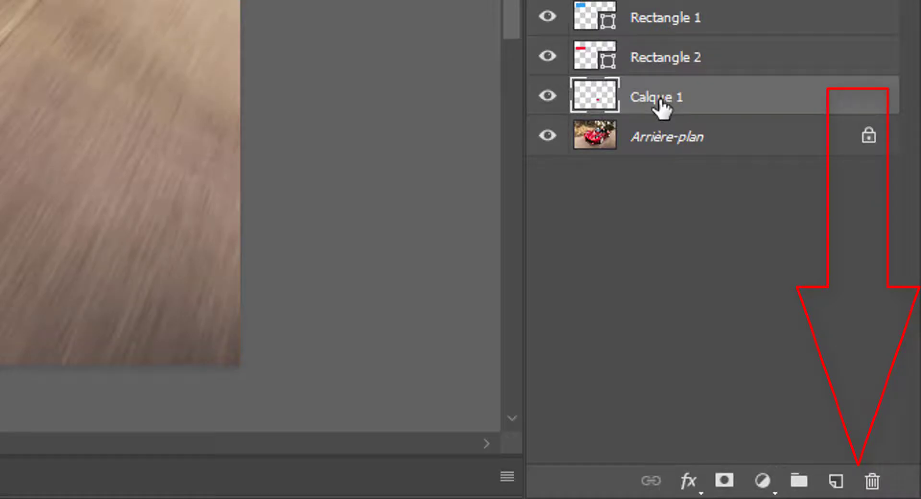
{"action": "left_click_drag", "start_coordinate": [828, 358], "coordinate": [901, 479]}
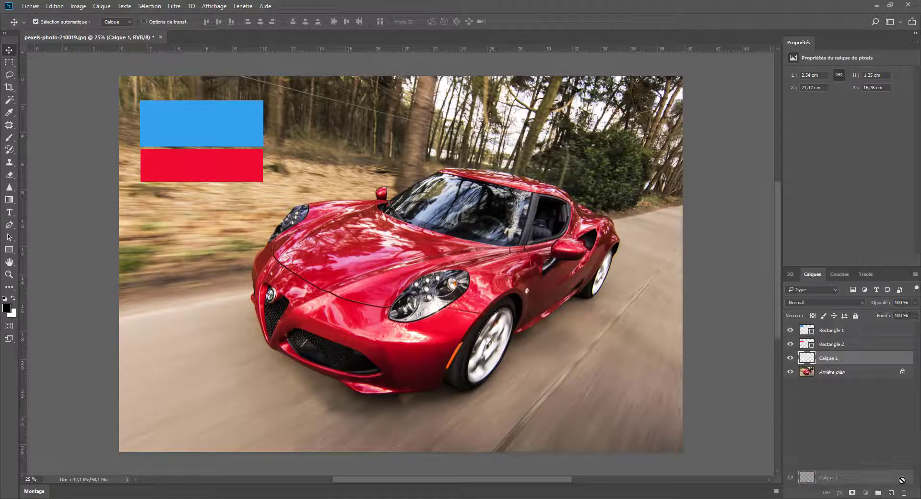
{"action": "left_click_drag", "start_coordinate": [902, 479], "coordinate": [903, 493]}
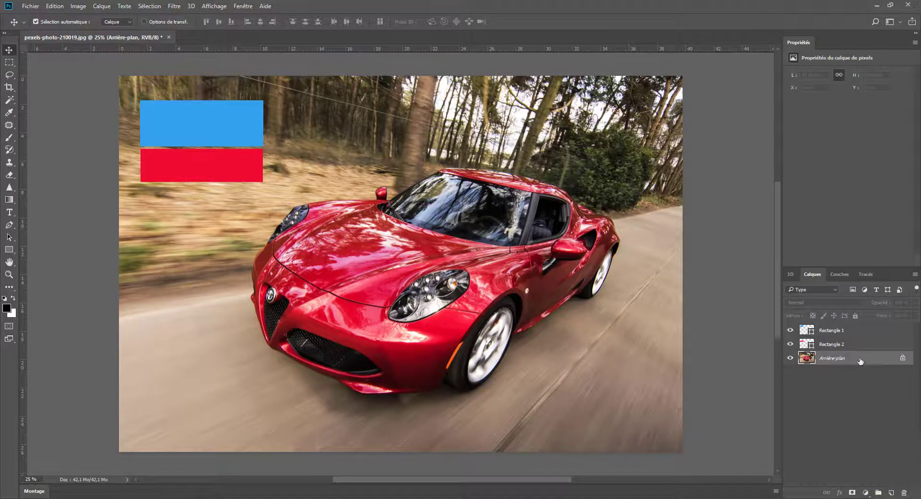
{"action": "left_click", "coordinate": [854, 331]}
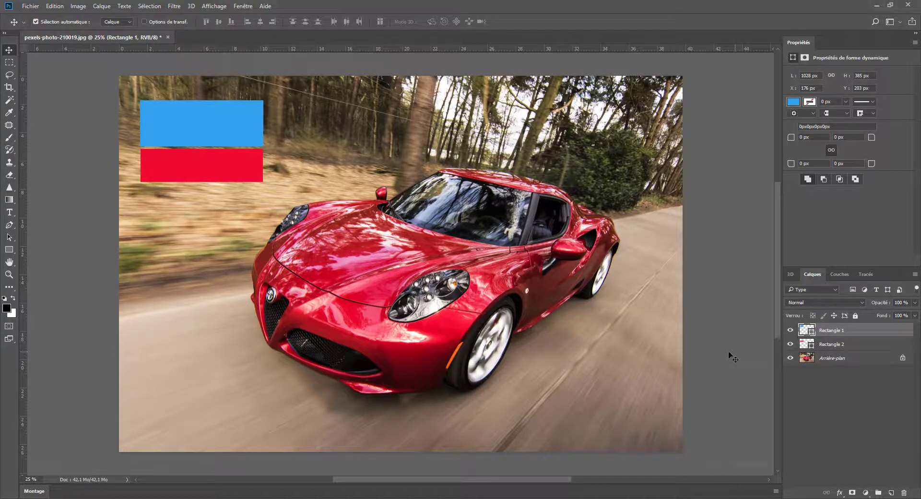
Nudge Rectangle 1 with the arrow keys to Y 222 px, flush against the red rectangle.
{"action": "key", "text": "Down"}
{"action": "key", "text": "Down"}
{"action": "key", "text": "Down"}
{"action": "key", "text": "Down"}
{"action": "key", "text": "Down"}
{"action": "key", "text": "Down"}
{"action": "key", "text": "Down"}
{"action": "key", "text": "Down"}
{"action": "key", "text": "Down"}
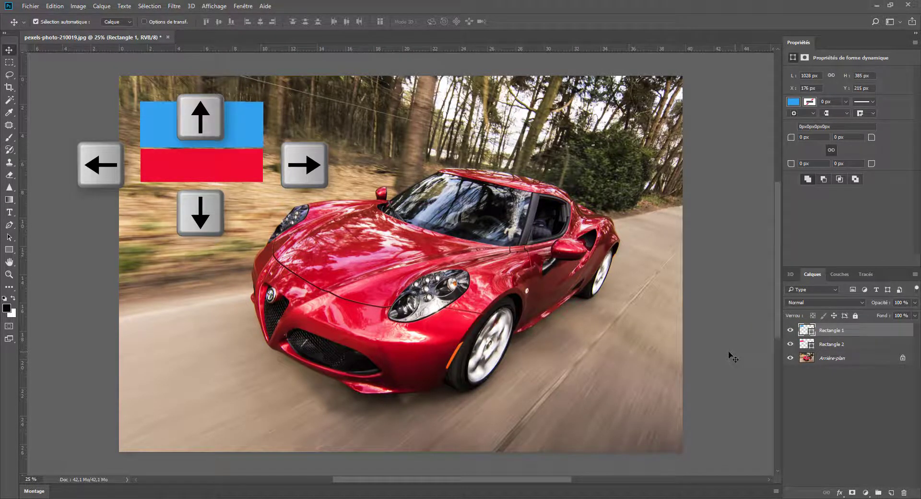
{"action": "key", "text": "Down"}
{"action": "key", "text": "Down"}
{"action": "key", "text": "Down"}
{"action": "scroll", "coordinate": [221, 151], "scroll_direction": "up", "scroll_amount": 3}
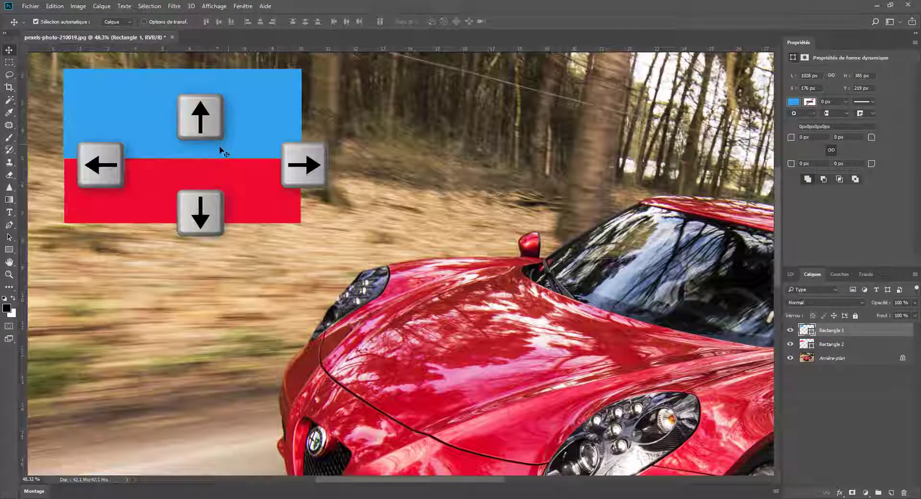
{"action": "scroll", "coordinate": [222, 151], "scroll_direction": "up", "scroll_amount": 2}
{"action": "scroll", "coordinate": [222, 152], "scroll_direction": "up", "scroll_amount": 2}
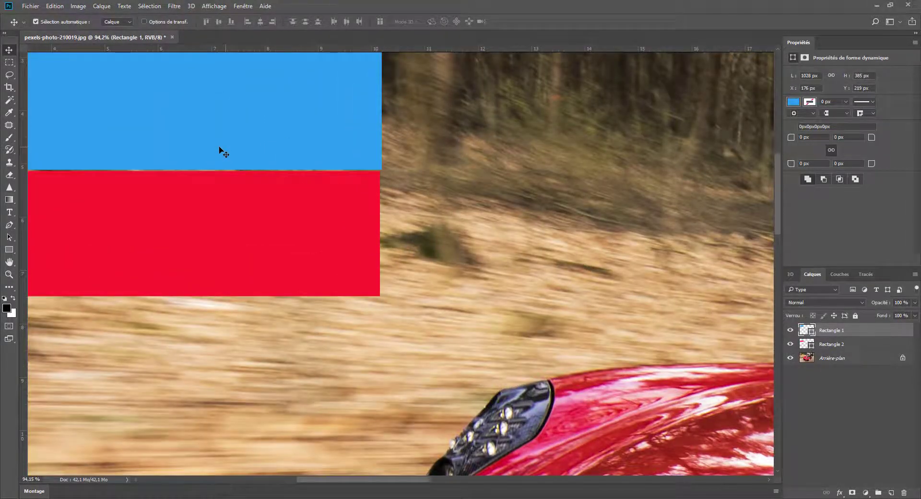
{"action": "key", "text": "Up"}
{"action": "key", "text": "Down"}
{"action": "key", "text": "Down"}
{"action": "key", "text": "Down"}
{"action": "key", "text": "Down"}
{"action": "scroll", "coordinate": [309, 154], "scroll_direction": "down", "scroll_amount": 4}
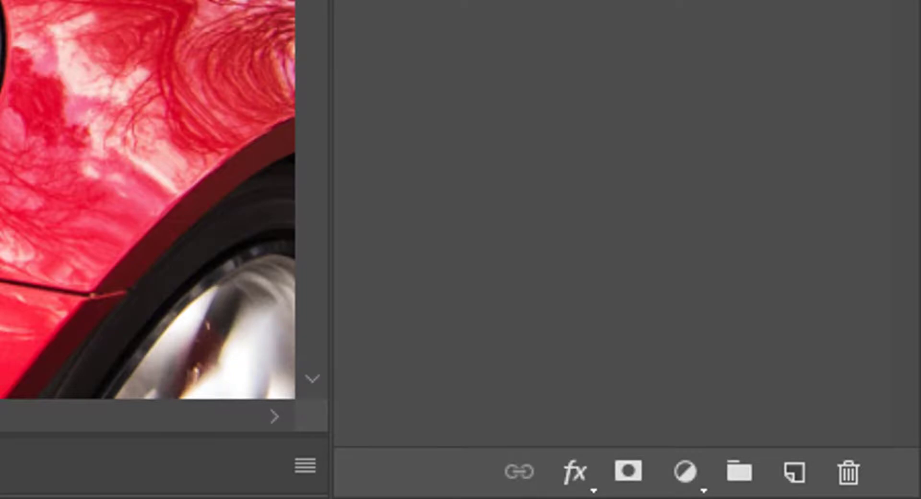
Add Teinte/Saturation 1 and target the Rouges range by sampling the red rectangle with the hand tool.
{"action": "left_click", "coordinate": [696, 487]}
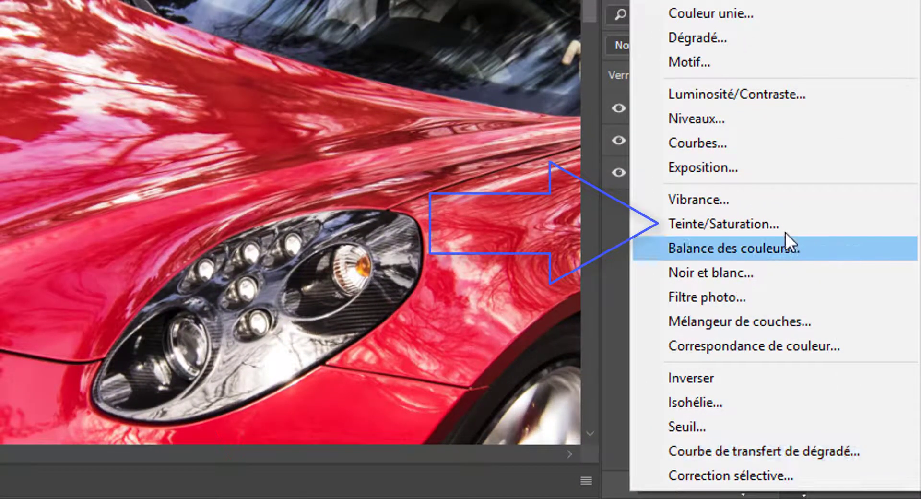
{"action": "left_click", "coordinate": [779, 223]}
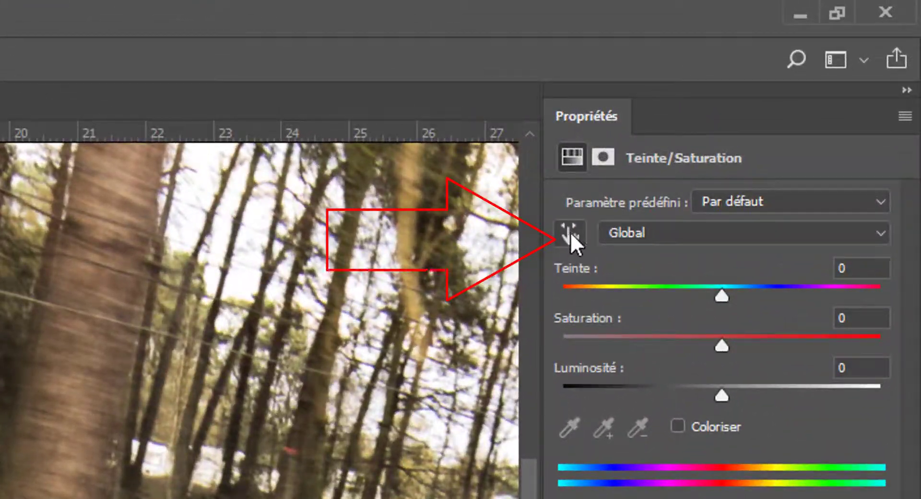
{"action": "left_click", "coordinate": [570, 232]}
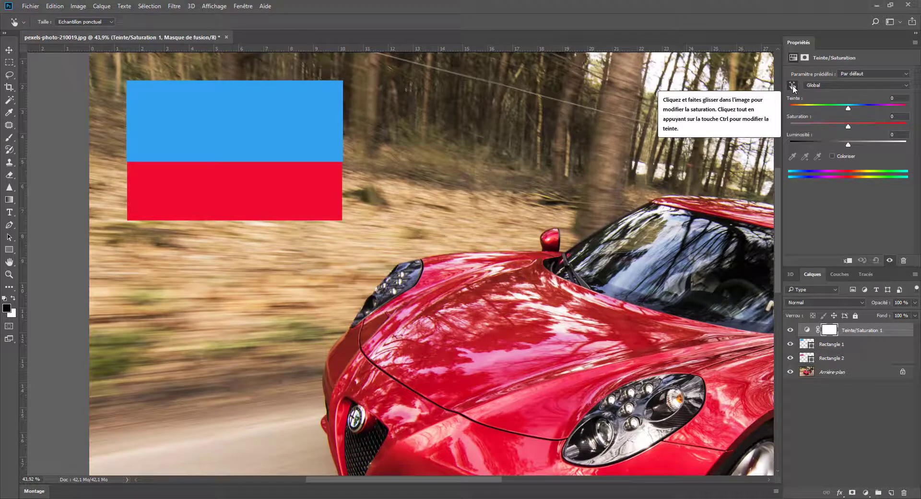
{"action": "left_click", "coordinate": [252, 188]}
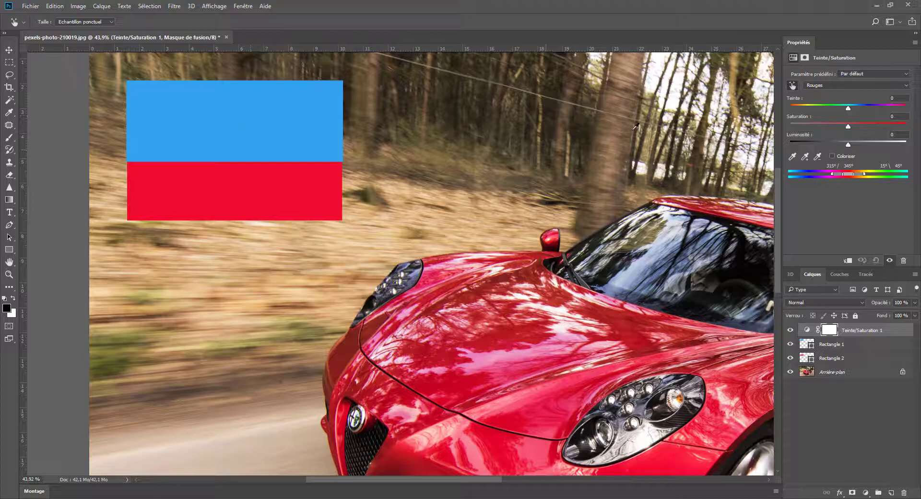
Shift the Rouges hue to -148 and raise the saturation slightly.
{"action": "left_click_drag", "start_coordinate": [848, 108], "coordinate": [797, 111]}
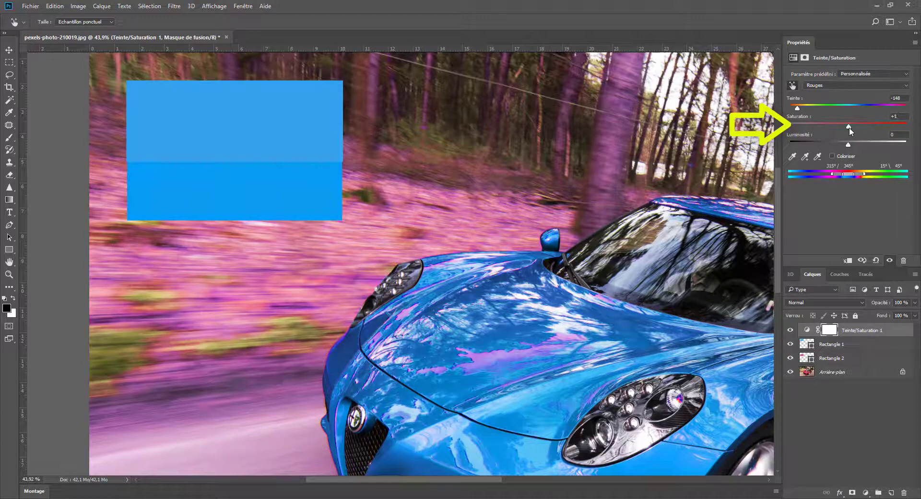
{"action": "left_click_drag", "start_coordinate": [853, 128], "coordinate": [851, 144]}
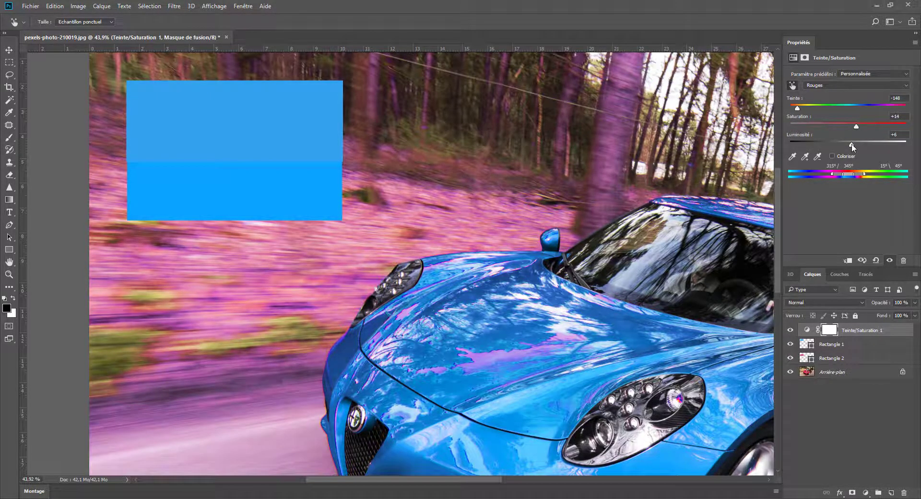
{"action": "scroll", "coordinate": [337, 109], "scroll_direction": "up", "scroll_amount": 1}
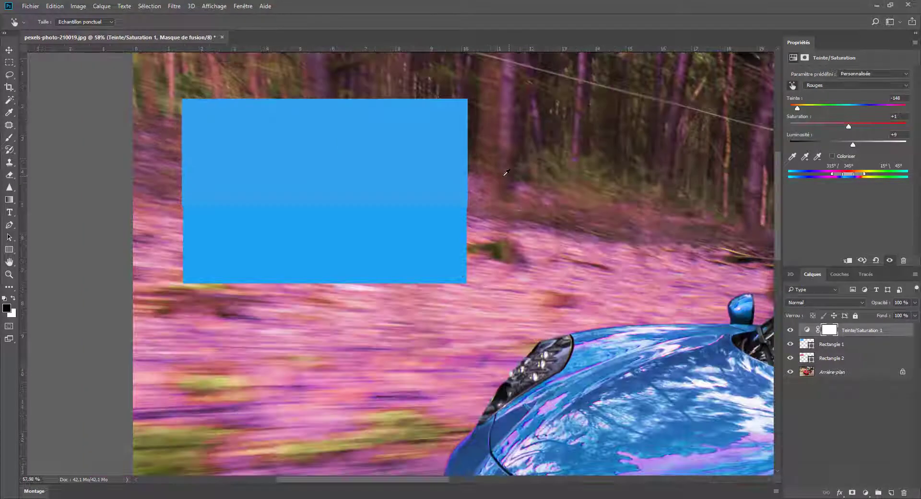
{"action": "scroll", "coordinate": [312, 115], "scroll_direction": "down", "scroll_amount": 1}
{"action": "scroll", "coordinate": [294, 113], "scroll_direction": "up", "scroll_amount": 2}
{"action": "scroll", "coordinate": [293, 123], "scroll_direction": "up", "scroll_amount": 1}
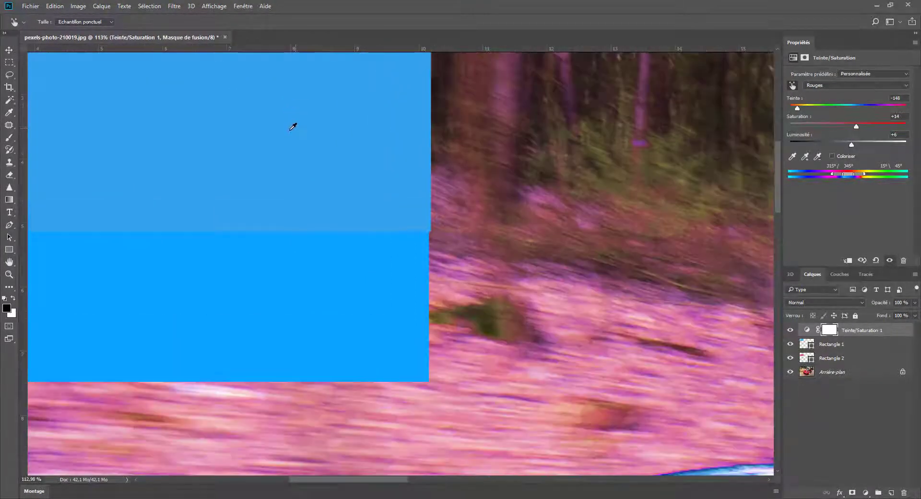
{"action": "scroll", "coordinate": [544, 445], "scroll_direction": "down", "scroll_amount": 5}
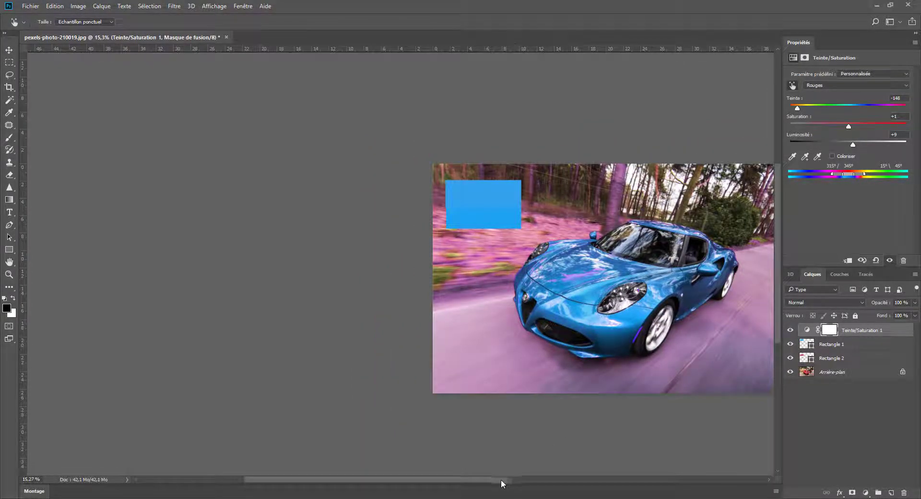
{"action": "left_click_drag", "start_coordinate": [503, 478], "coordinate": [573, 478]}
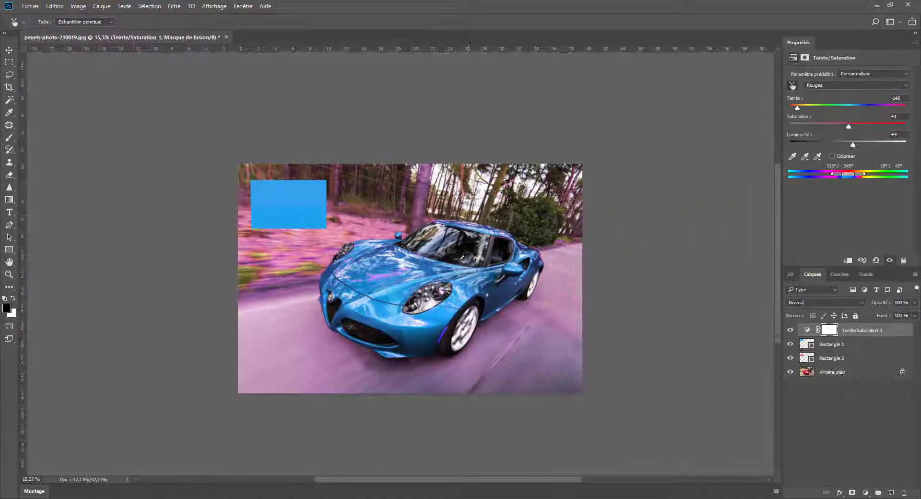
{"action": "scroll", "coordinate": [463, 257], "scroll_direction": "up", "scroll_amount": 2}
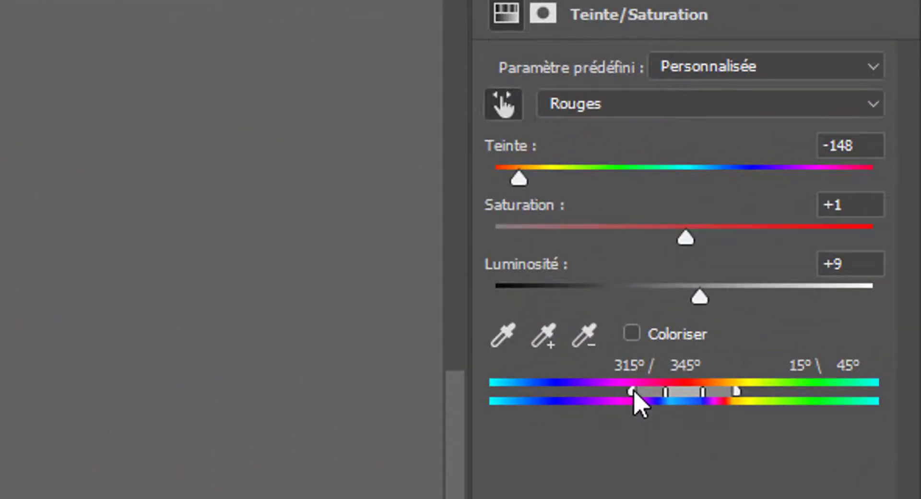
Narrow the red range markers to exclude the background and car highlights, and set Luminosité to +11.
{"action": "mouse_move", "coordinate": [634, 392]}
{"action": "left_mouse_down"}
{"action": "mouse_move", "coordinate": [504, 398]}
{"action": "mouse_move", "coordinate": [808, 142]}
{"action": "left_mouse_up"}
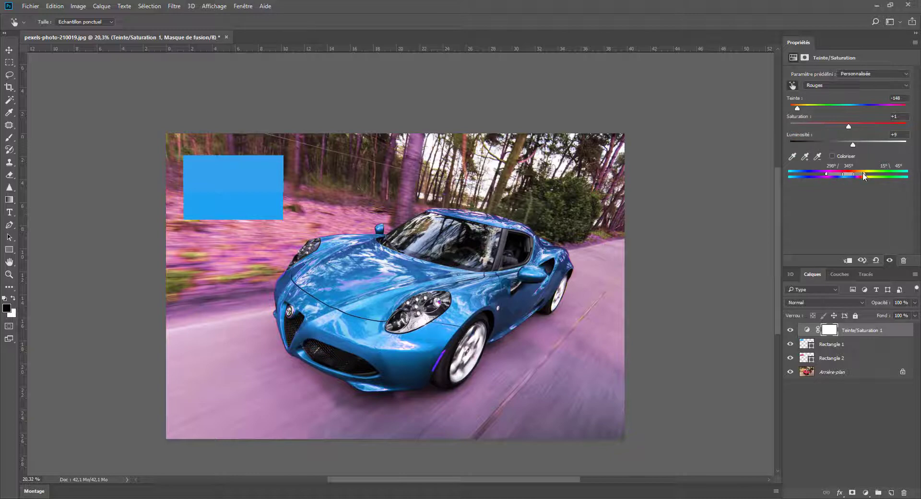
{"action": "left_click_drag", "start_coordinate": [863, 175], "coordinate": [853, 176]}
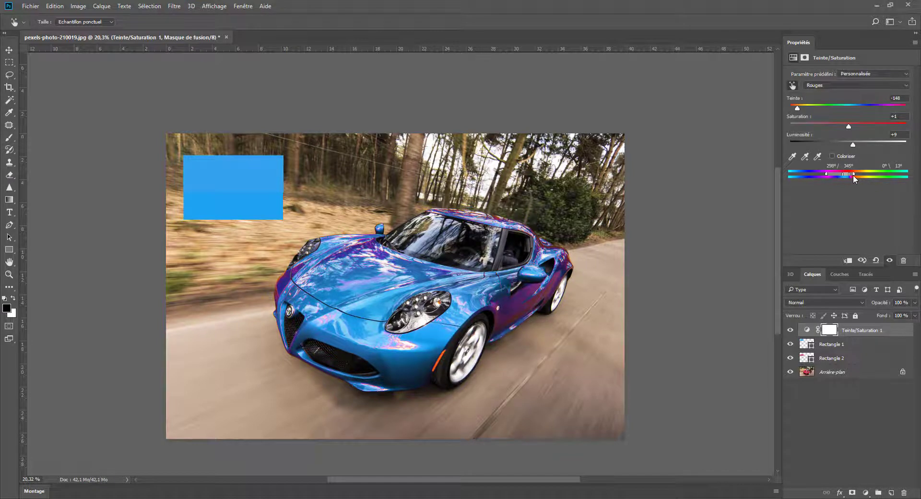
{"action": "left_click_drag", "start_coordinate": [854, 175], "coordinate": [852, 174]}
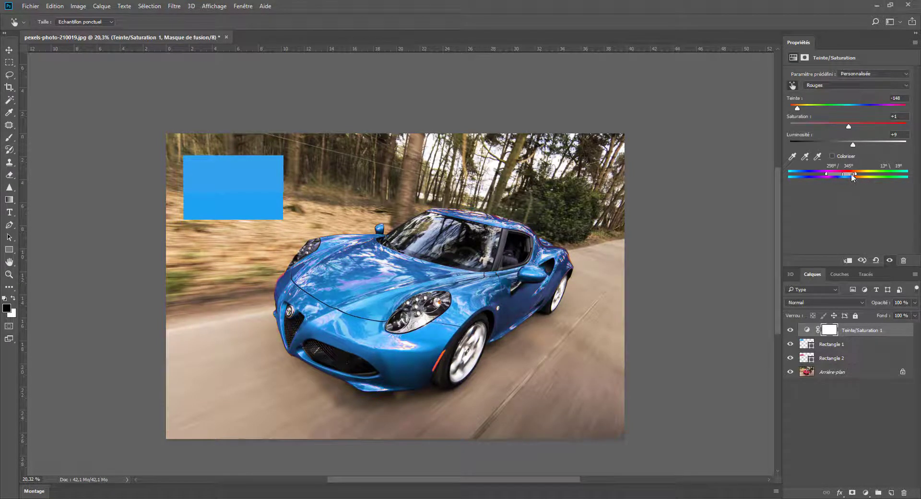
{"action": "left_click_drag", "start_coordinate": [843, 175], "coordinate": [831, 176]}
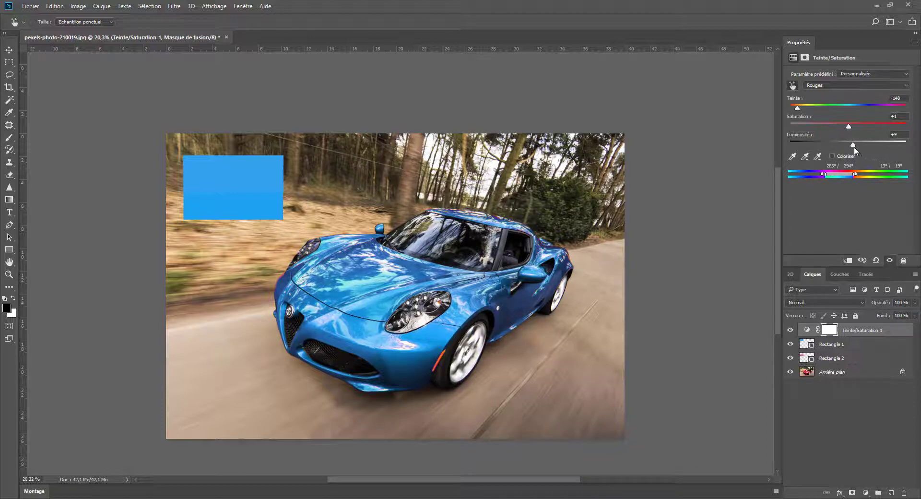
{"action": "left_click_drag", "start_coordinate": [850, 144], "coordinate": [854, 144]}
Hide the Rectangle 1 and 2 sample shapes, then invert the Teinte/Saturation 1 mask to black.
{"action": "left_click", "coordinate": [790, 344]}
{"action": "left_click", "coordinate": [790, 358]}
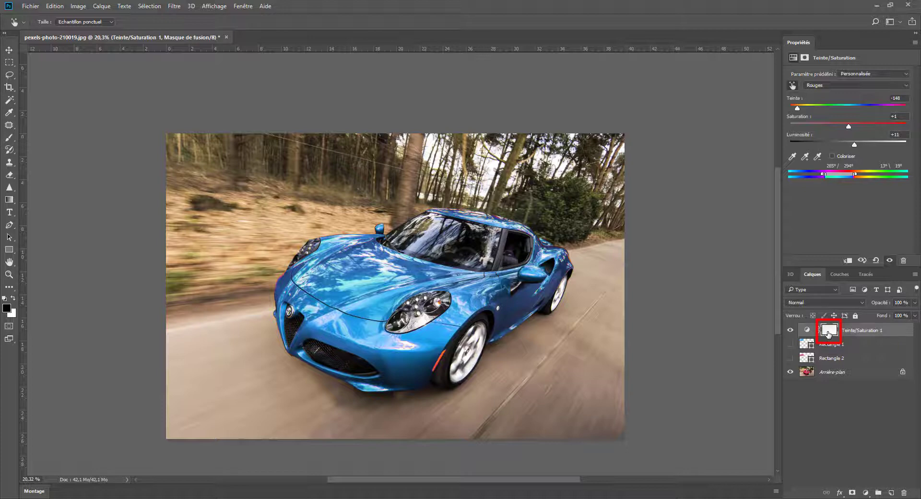
{"action": "left_click", "coordinate": [828, 331]}
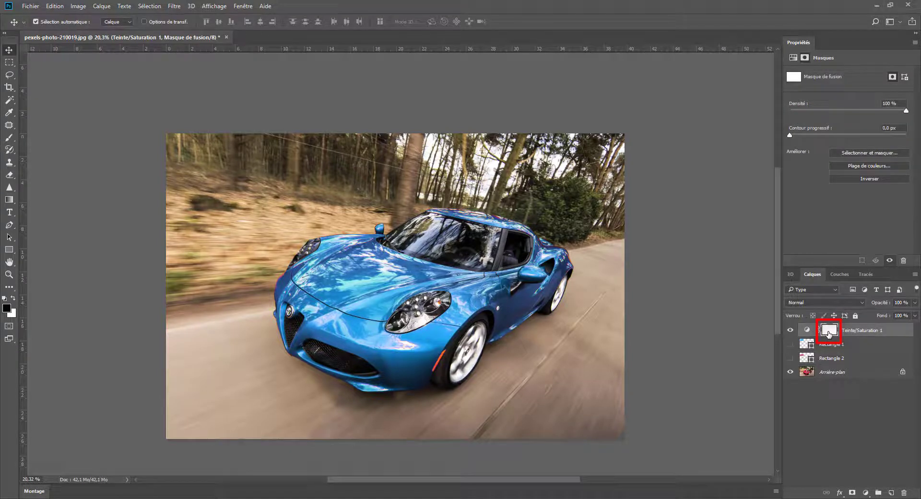
{"action": "key", "text": "ctrl+i"}
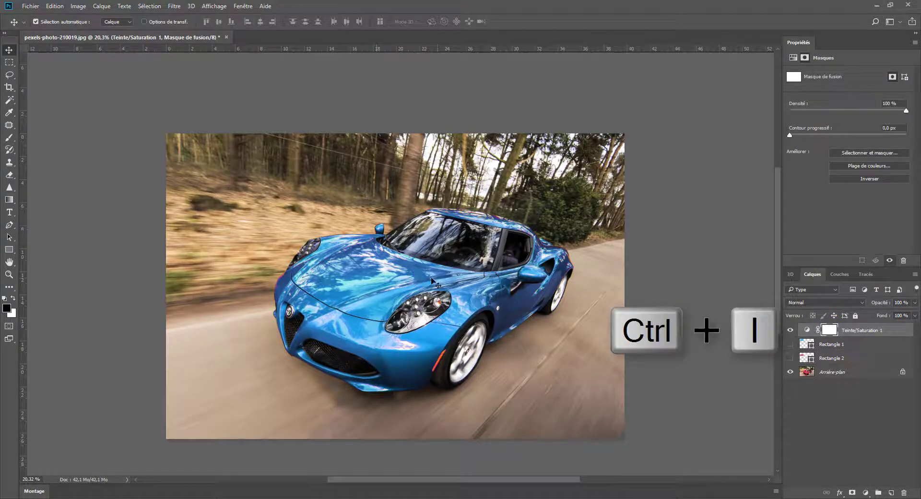
{"action": "key", "text": "ctrl+i"}
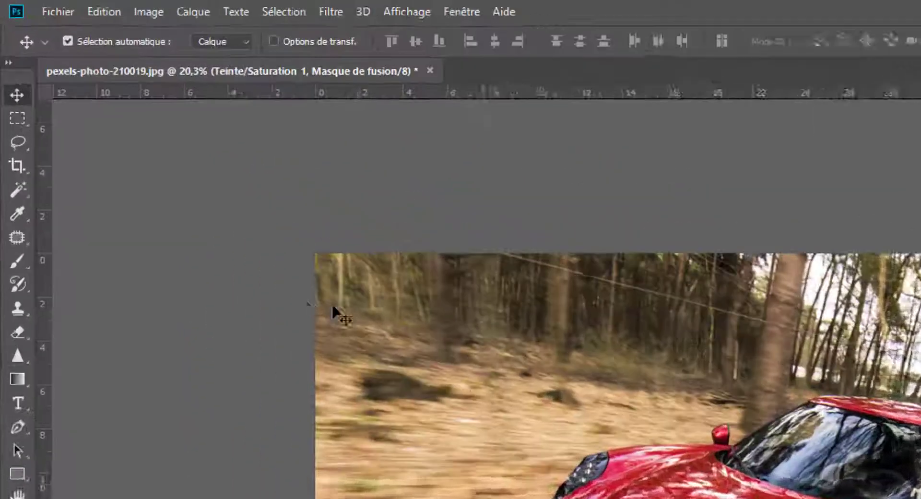
{"action": "key", "text": "b"}
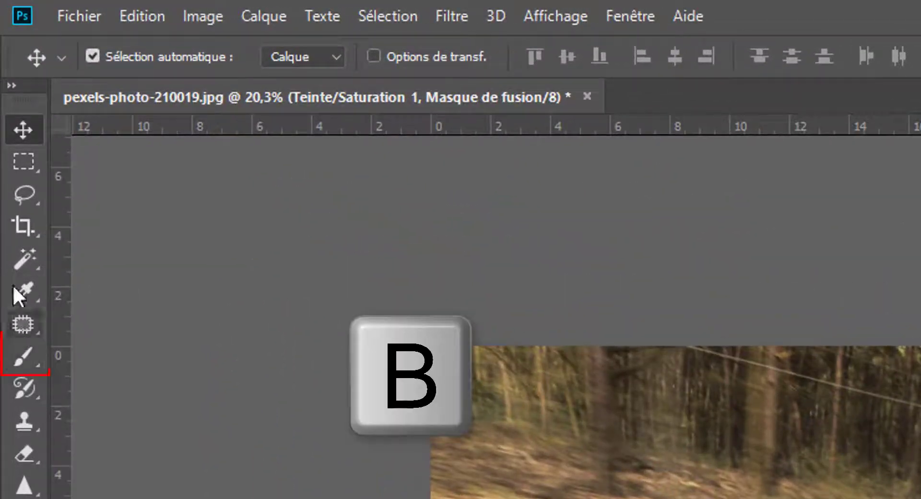
Paint white on the mask to turn the hood, side mirror and headlight area blue.
{"action": "left_click", "coordinate": [20, 361]}
{"action": "left_click", "coordinate": [119, 357]}
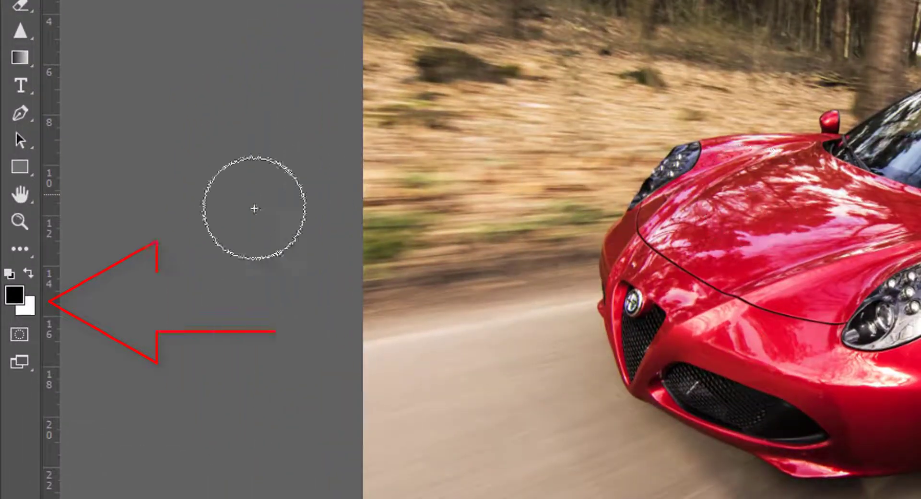
{"action": "left_click", "coordinate": [30, 271]}
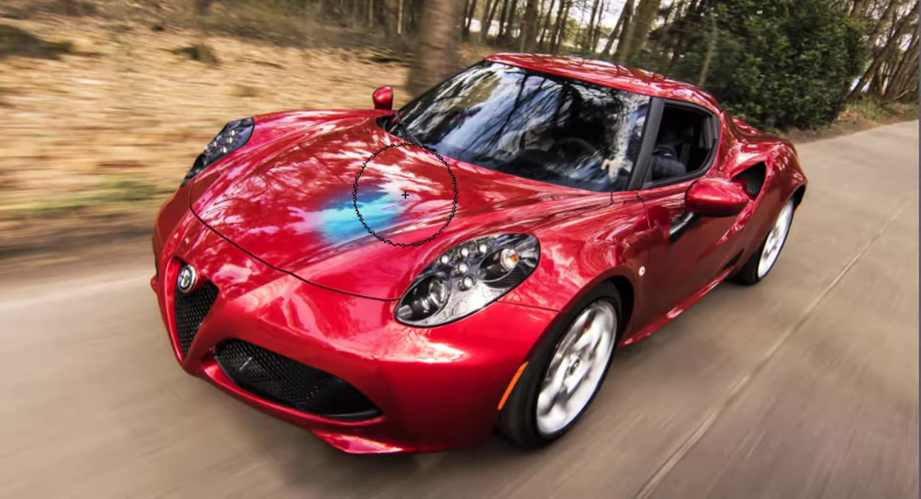
{"action": "left_click_drag", "start_coordinate": [405, 195], "coordinate": [364, 132]}
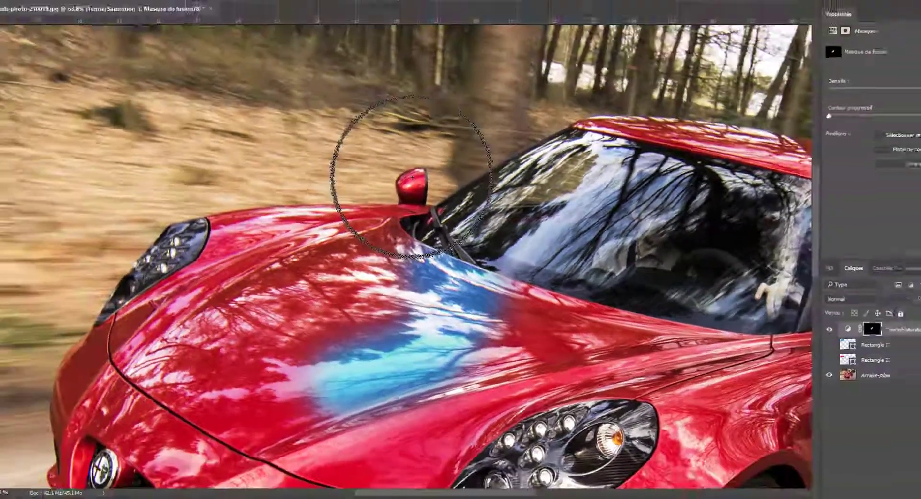
{"action": "left_click_drag", "start_coordinate": [412, 176], "coordinate": [407, 144]}
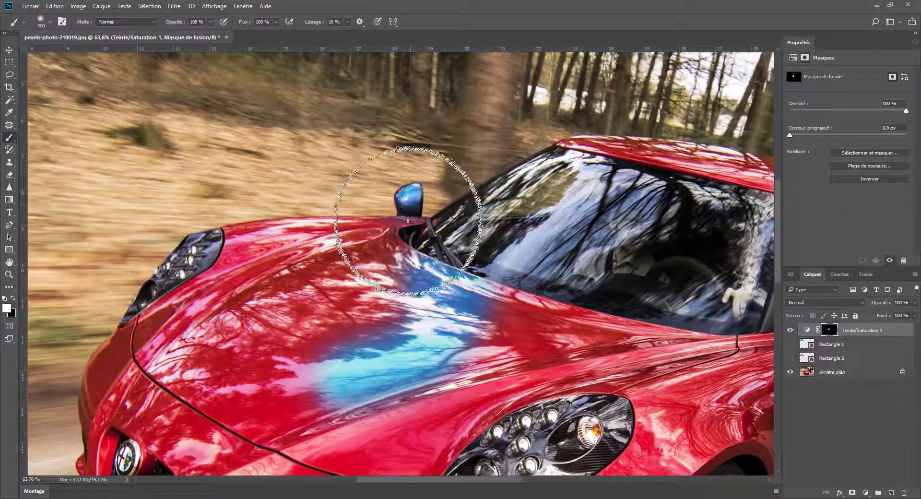
{"action": "mouse_move", "coordinate": [408, 224]}
{"action": "left_mouse_down"}
{"action": "mouse_move", "coordinate": [219, 261]}
{"action": "mouse_move", "coordinate": [194, 335]}
{"action": "mouse_move", "coordinate": [312, 299]}
{"action": "mouse_move", "coordinate": [653, 319]}
{"action": "mouse_move", "coordinate": [718, 351]}
{"action": "mouse_move", "coordinate": [534, 349]}
{"action": "mouse_move", "coordinate": [448, 401]}
{"action": "mouse_move", "coordinate": [248, 413]}
{"action": "mouse_move", "coordinate": [124, 342]}
{"action": "mouse_move", "coordinate": [106, 353]}
{"action": "mouse_move", "coordinate": [72, 419]}
{"action": "mouse_move", "coordinate": [87, 408]}
{"action": "mouse_move", "coordinate": [105, 350]}
{"action": "mouse_move", "coordinate": [135, 369]}
{"action": "mouse_move", "coordinate": [148, 405]}
{"action": "mouse_move", "coordinate": [206, 425]}
{"action": "mouse_move", "coordinate": [264, 411]}
{"action": "mouse_move", "coordinate": [194, 435]}
{"action": "mouse_move", "coordinate": [245, 429]}
{"action": "mouse_move", "coordinate": [268, 388]}
{"action": "mouse_move", "coordinate": [211, 398]}
{"action": "mouse_move", "coordinate": [249, 412]}
{"action": "mouse_move", "coordinate": [139, 346]}
{"action": "mouse_move", "coordinate": [215, 398]}
{"action": "mouse_move", "coordinate": [137, 383]}
{"action": "mouse_move", "coordinate": [374, 326]}
{"action": "mouse_move", "coordinate": [263, 277]}
{"action": "left_mouse_up"}
Zoom in and out to check the blue coverage across the whole car body.
{"action": "scroll", "coordinate": [105, 350], "scroll_direction": "down", "scroll_amount": 3}
{"action": "scroll", "coordinate": [112, 354], "scroll_direction": "down", "scroll_amount": 2}
{"action": "scroll", "coordinate": [263, 277], "scroll_direction": "up", "scroll_amount": 5}
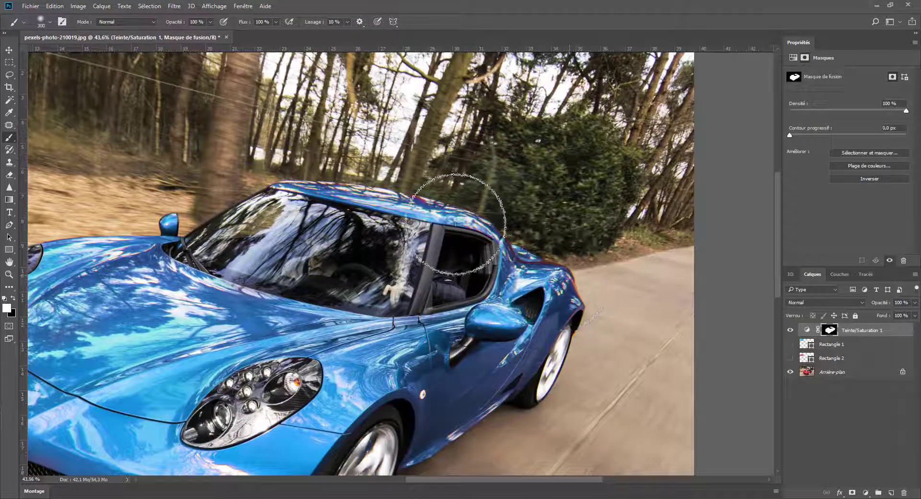
{"action": "scroll", "coordinate": [372, 290], "scroll_direction": "down", "scroll_amount": 4}
{"action": "scroll", "coordinate": [372, 289], "scroll_direction": "up", "scroll_amount": 1}
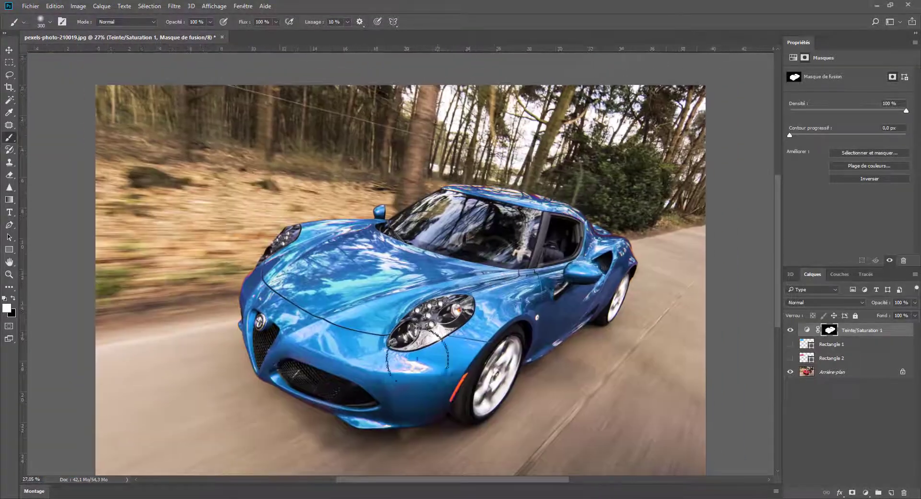
{"action": "scroll", "coordinate": [239, 293], "scroll_direction": "up", "scroll_amount": 7}
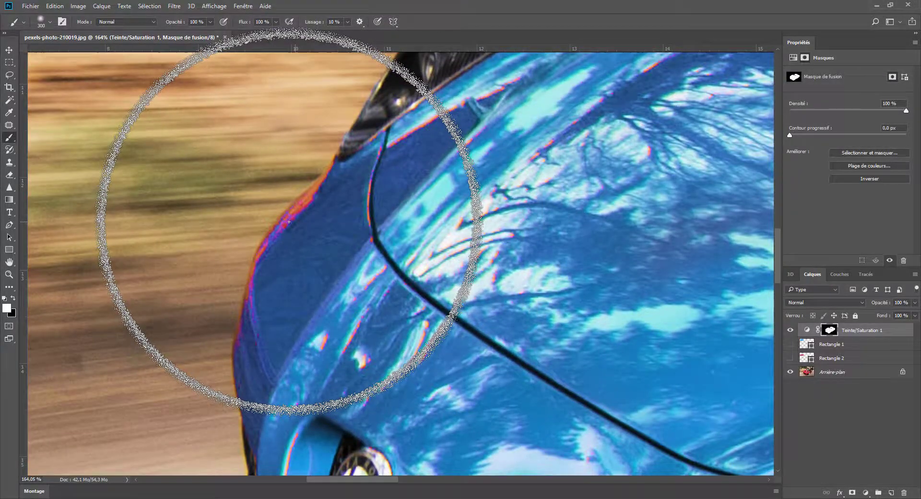
With a black 14 px brush, restore the original colour along the car's front edge.
{"action": "left_click", "coordinate": [13, 299]}
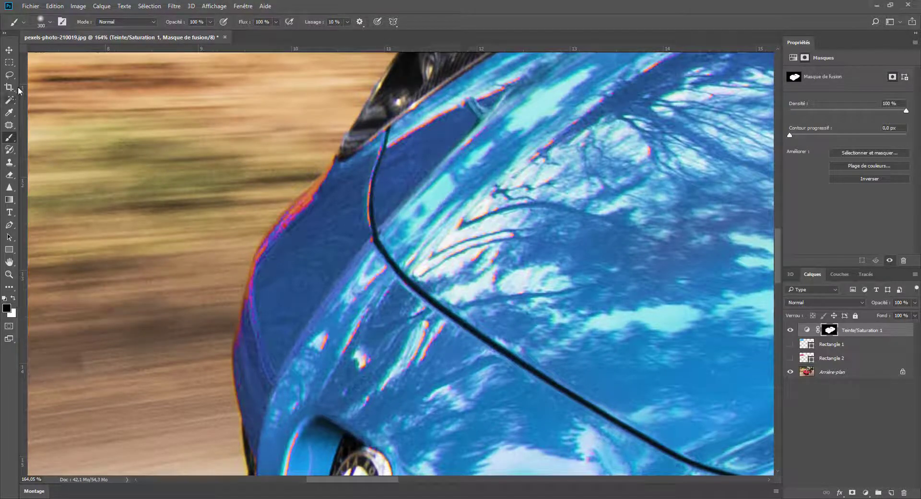
{"action": "left_click", "coordinate": [49, 21]}
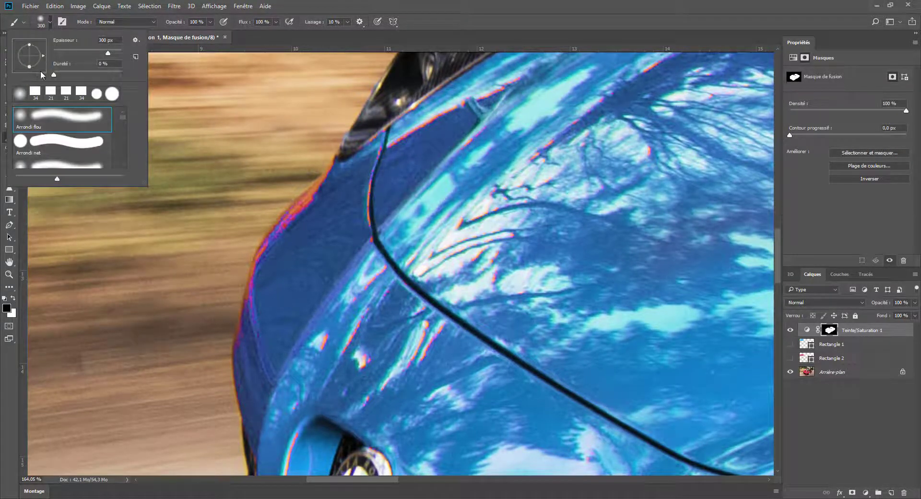
{"action": "left_click", "coordinate": [59, 52]}
{"action": "left_click", "coordinate": [314, 193]}
{"action": "mouse_move", "coordinate": [305, 204]}
{"action": "left_mouse_down"}
{"action": "mouse_move", "coordinate": [264, 243]}
{"action": "mouse_move", "coordinate": [235, 340]}
{"action": "left_mouse_up"}
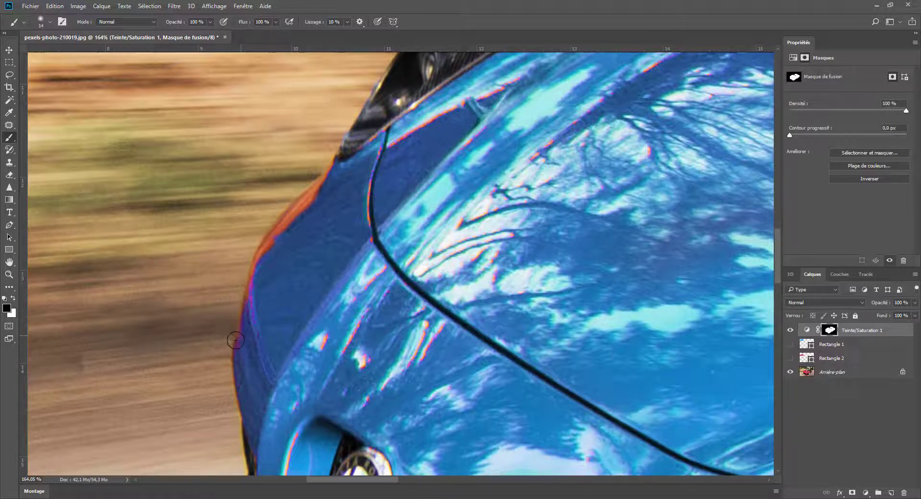
{"action": "scroll", "coordinate": [439, 255], "scroll_direction": "down", "scroll_amount": 8}
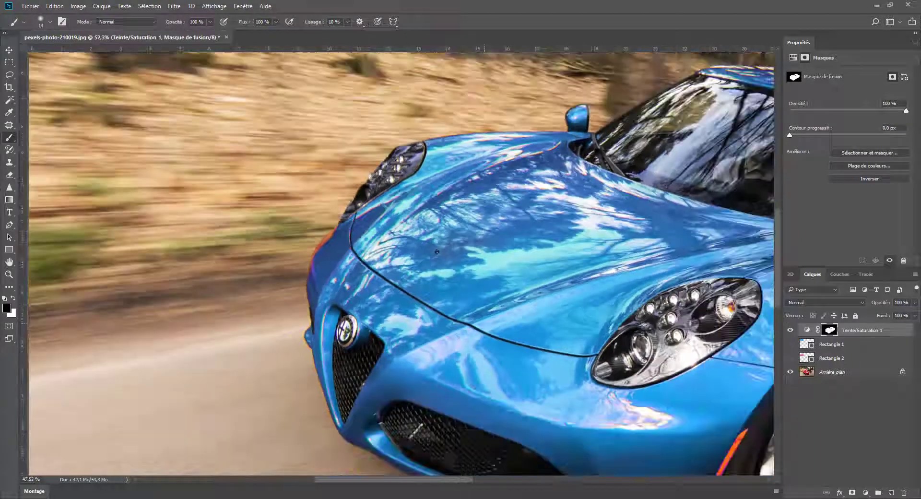
{"action": "scroll", "coordinate": [642, 408], "scroll_direction": "up", "scroll_amount": 4}
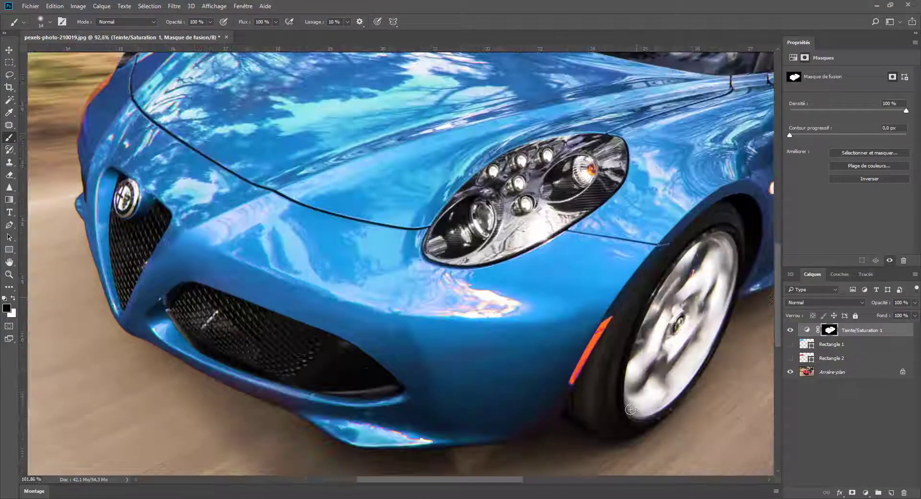
{"action": "scroll", "coordinate": [617, 394], "scroll_direction": "up", "scroll_amount": 5}
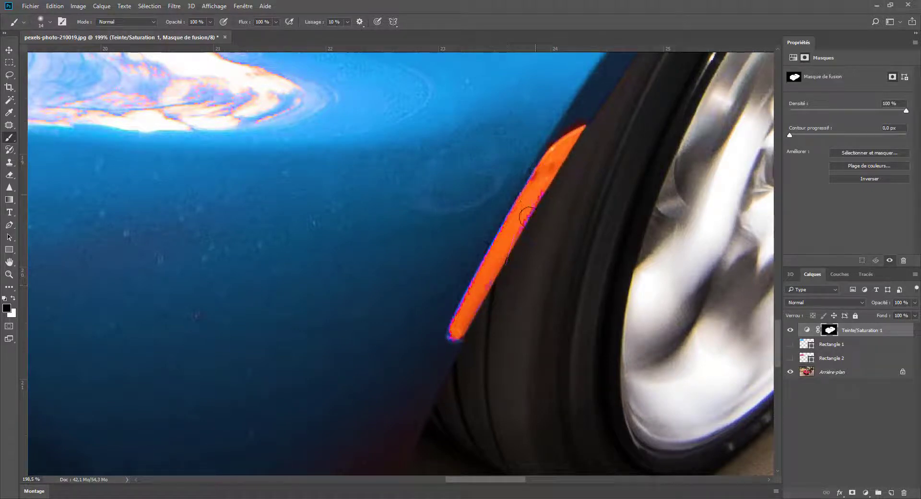
Paint the side marker back to orange, then turn its red fringe blue with white.
{"action": "mouse_move", "coordinate": [538, 212]}
{"action": "left_mouse_down"}
{"action": "mouse_move", "coordinate": [451, 336]}
{"action": "mouse_move", "coordinate": [510, 192]}
{"action": "mouse_move", "coordinate": [579, 131]}
{"action": "left_mouse_up"}
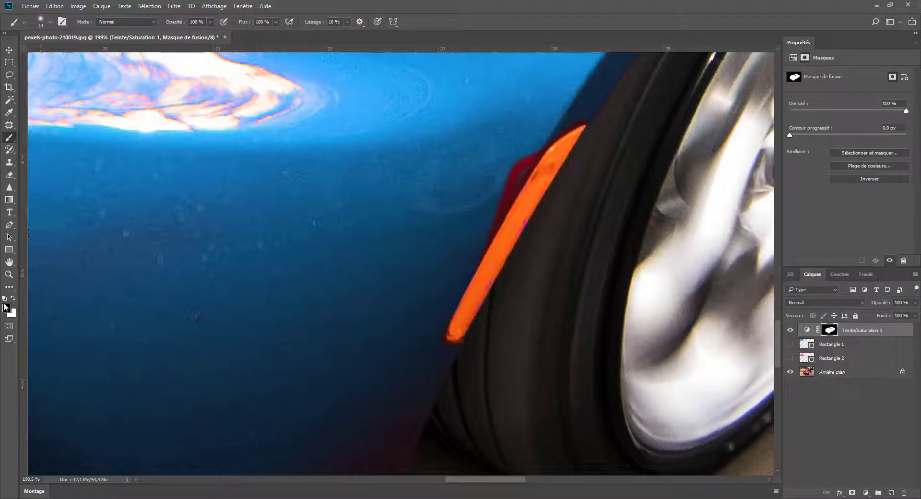
{"action": "left_click", "coordinate": [14, 299]}
{"action": "mouse_move", "coordinate": [582, 116]}
{"action": "left_mouse_down"}
{"action": "mouse_move", "coordinate": [509, 192]}
{"action": "mouse_move", "coordinate": [520, 160]}
{"action": "left_mouse_up"}
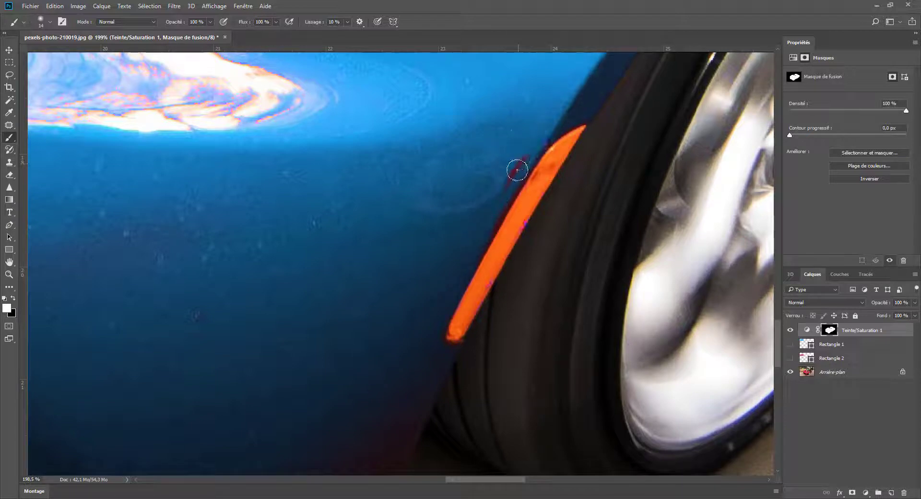
{"action": "mouse_move", "coordinate": [521, 160]}
{"action": "left_mouse_down"}
{"action": "mouse_move", "coordinate": [466, 286]}
{"action": "mouse_move", "coordinate": [446, 294]}
{"action": "mouse_move", "coordinate": [433, 331]}
{"action": "left_mouse_up"}
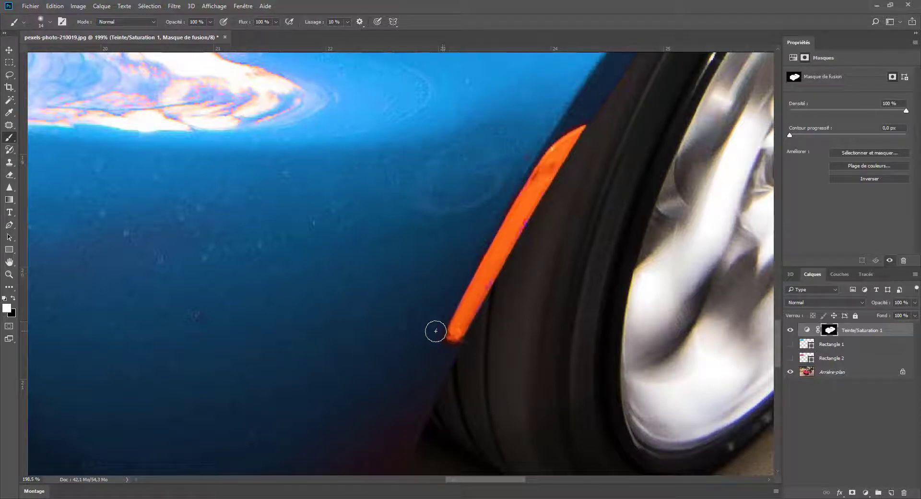
{"action": "scroll", "coordinate": [440, 264], "scroll_direction": "down", "scroll_amount": 3}
{"action": "scroll", "coordinate": [437, 258], "scroll_direction": "down", "scroll_amount": 3}
{"action": "scroll", "coordinate": [434, 254], "scroll_direction": "down", "scroll_amount": 3}
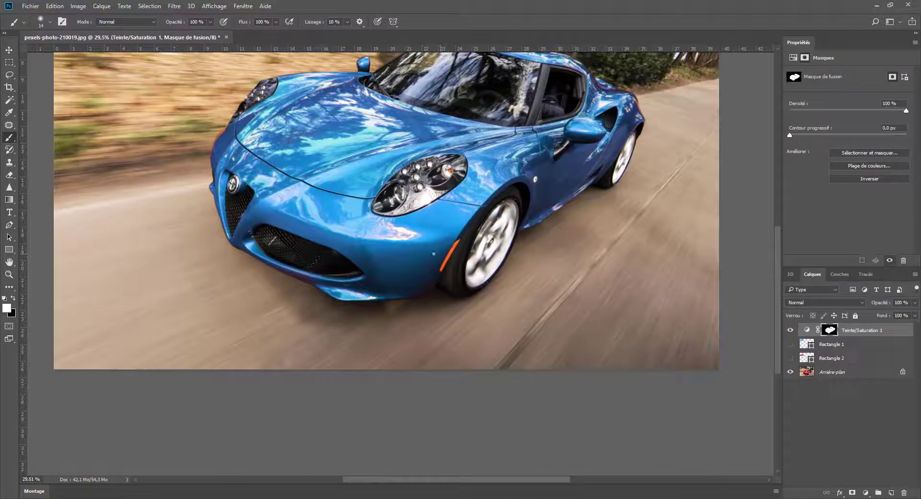
{"action": "scroll", "coordinate": [442, 146], "scroll_direction": "down", "scroll_amount": 1}
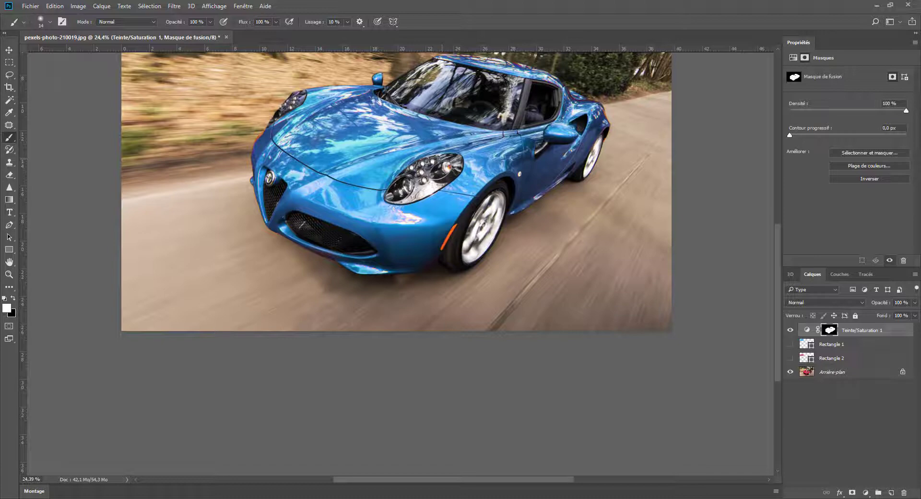
{"action": "left_click_drag", "start_coordinate": [441, 156], "coordinate": [448, 269]}
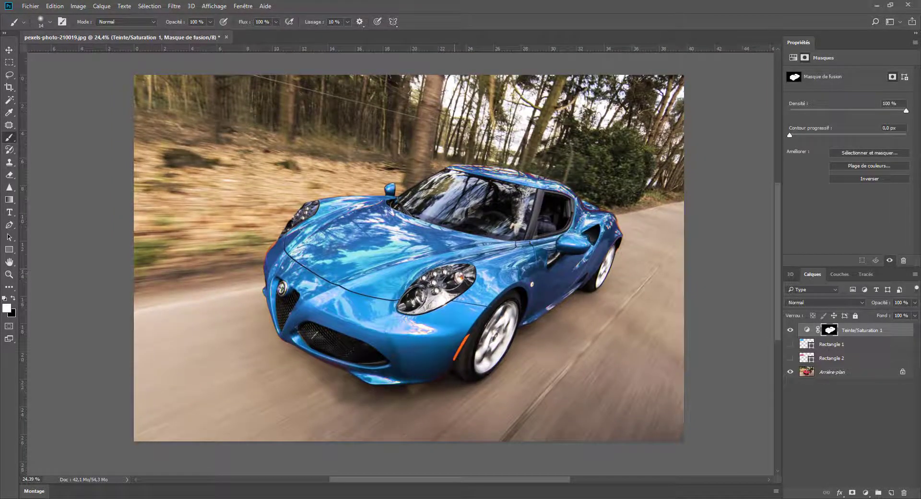
{"action": "scroll", "coordinate": [446, 271], "scroll_direction": "up", "scroll_amount": 1}
{"action": "scroll", "coordinate": [453, 271], "scroll_direction": "down", "scroll_amount": 1}
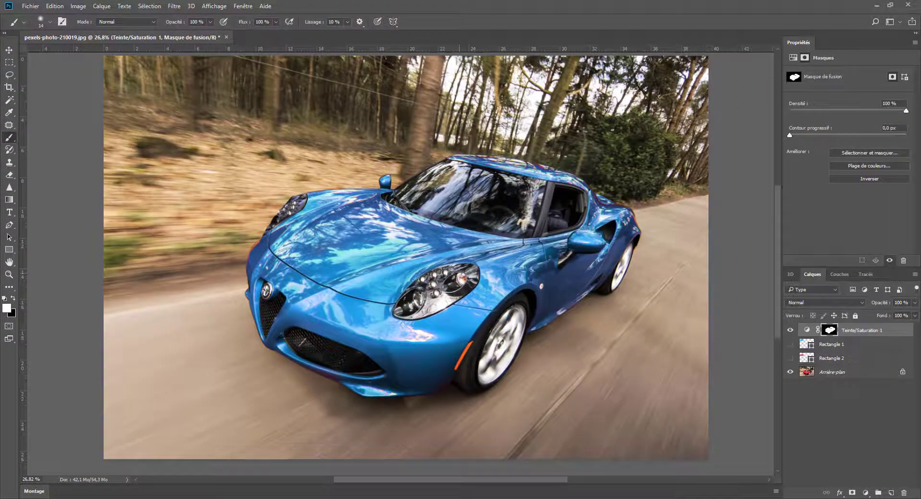